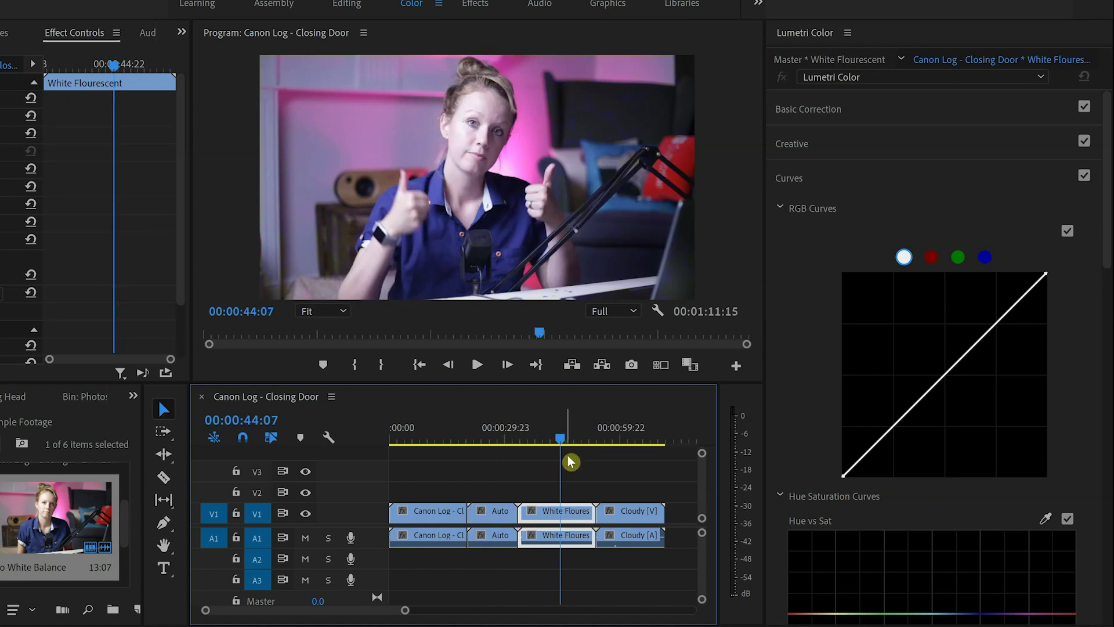
# - Preview the Cloudy clip and park the playhead on the Canon Log - Closing Door clip at 00:00:11:13
pyautogui.click(630, 432)
pyautogui.click(641, 430)
pyautogui.moveTo(641, 433); pyautogui.dragTo(644, 434)
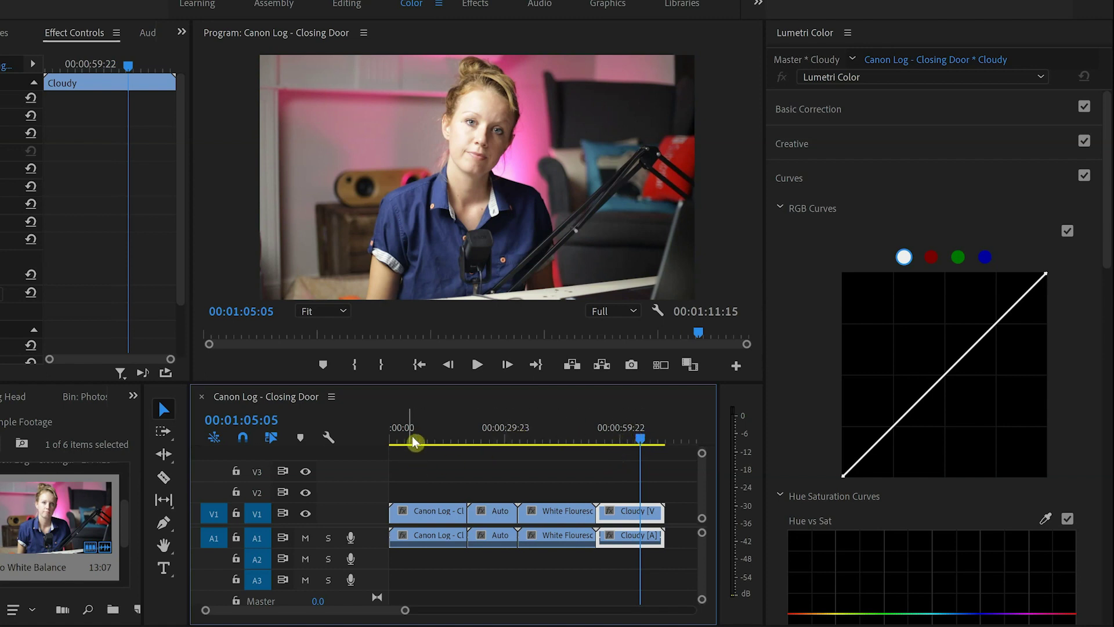
pyautogui.click(430, 439)
pyautogui.moveTo(430, 439); pyautogui.dragTo(434, 442)
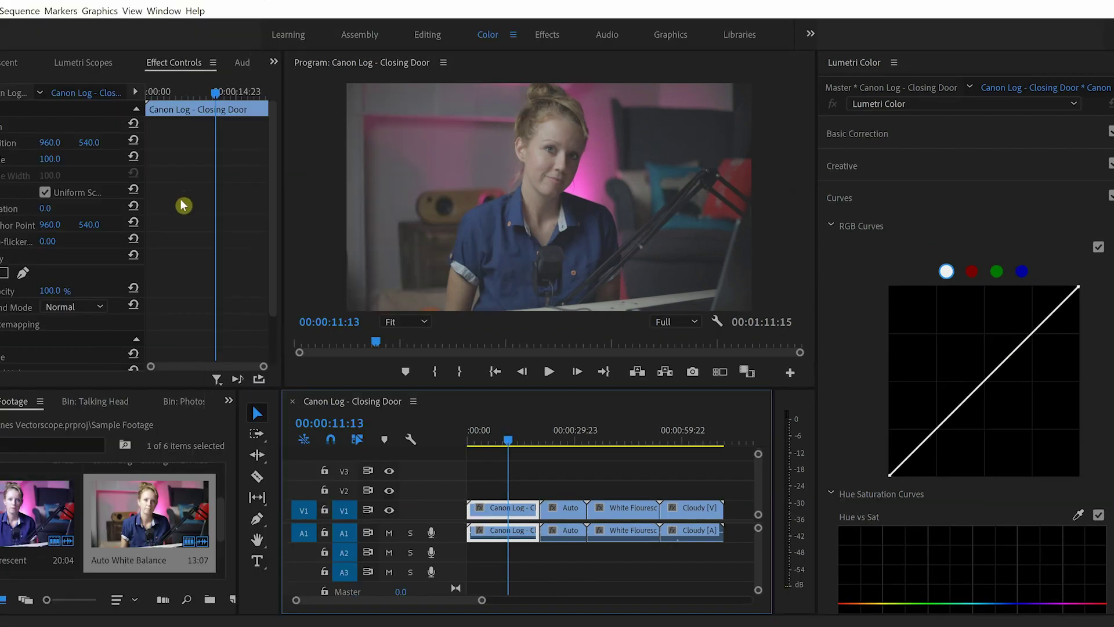
# - Show the Lumetri Scopes and add the Waveform (Luma) beside the vectorscope
pyautogui.click(92, 67)
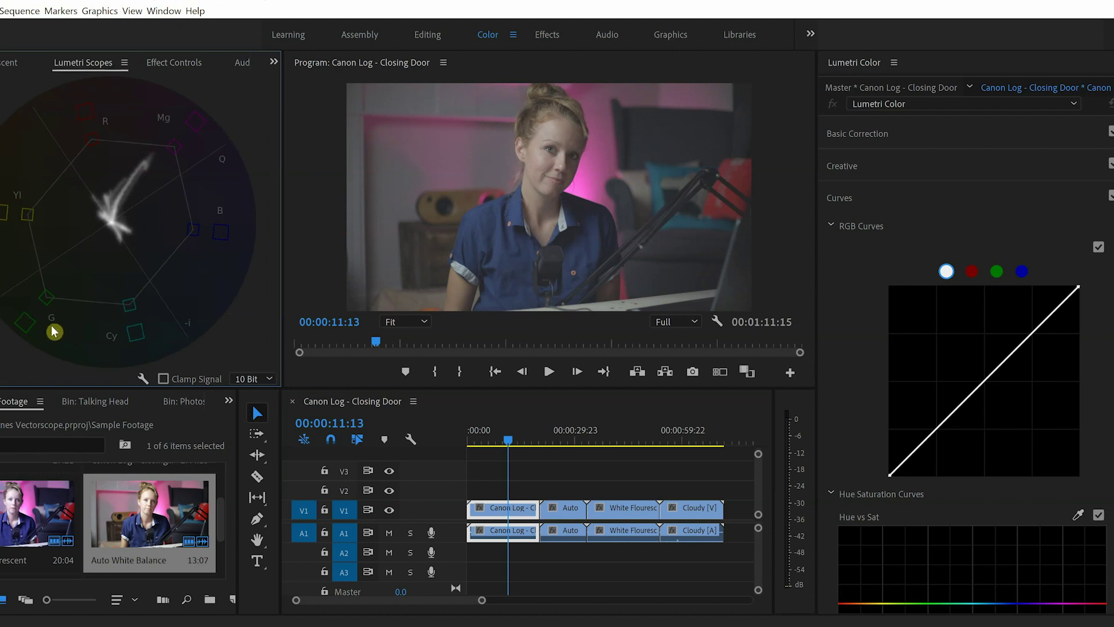
pyautogui.rightClick(139, 375)
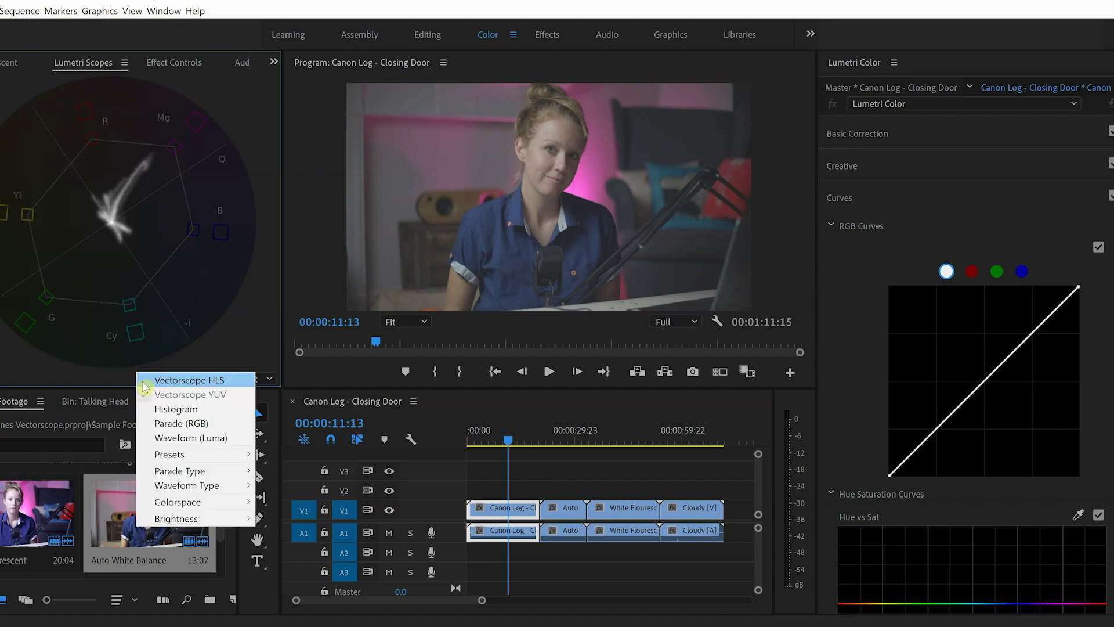
pyautogui.click(191, 438)
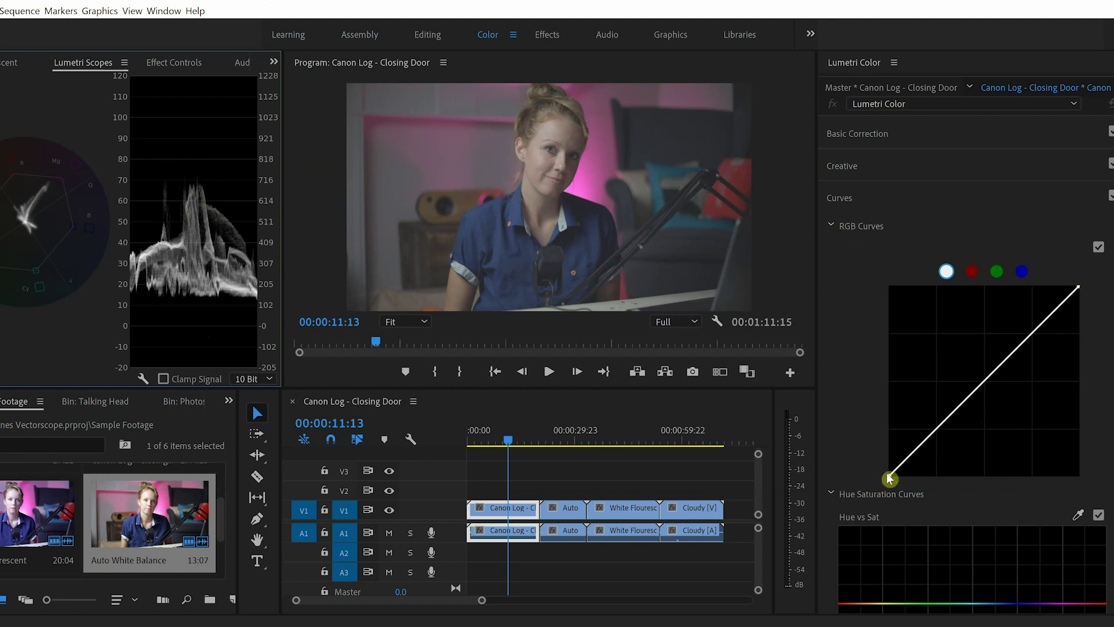
# - Increase contrast on the master RGB curve by moving its white and black endpoints inward, and compare the curve off and on
pyautogui.moveTo(1080, 289); pyautogui.dragTo(1023, 283)
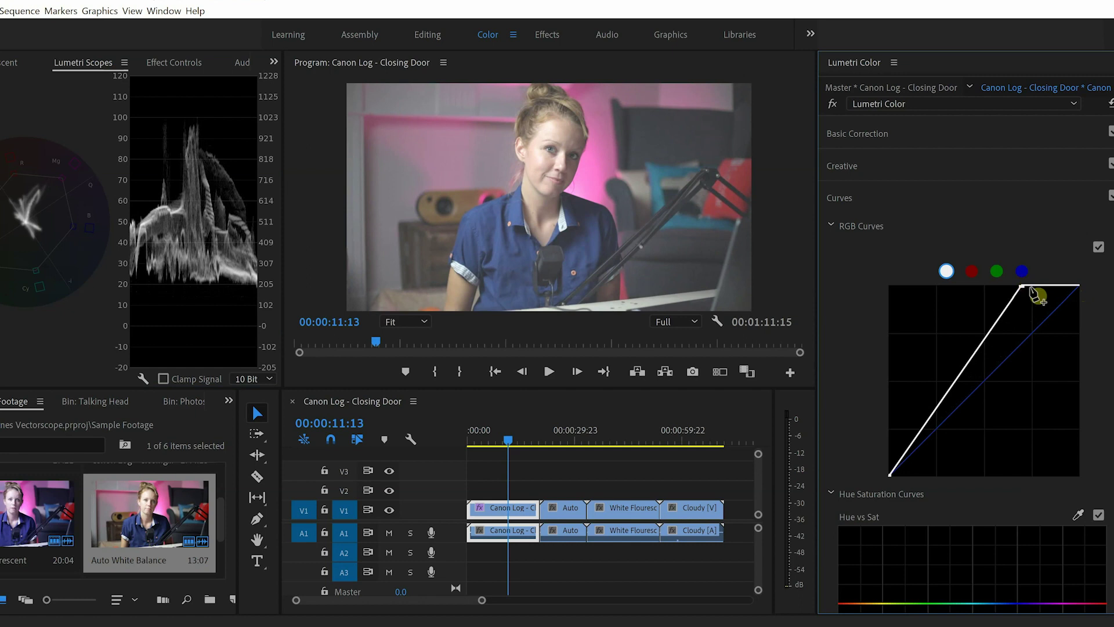
pyautogui.moveTo(997, 289); pyautogui.dragTo(1023, 289)
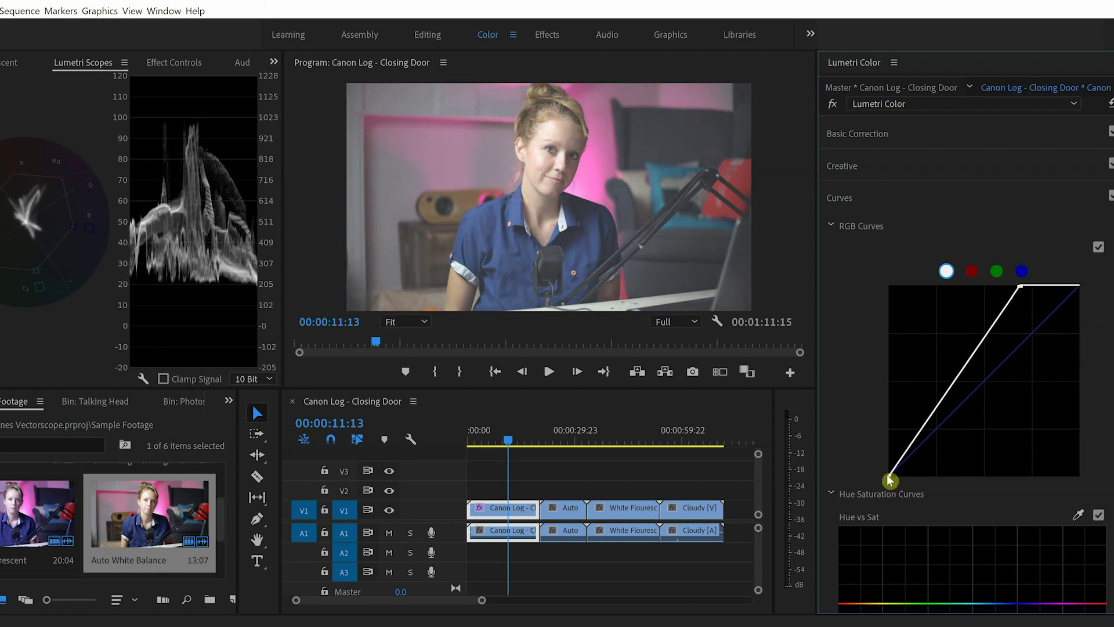
pyautogui.moveTo(893, 476); pyautogui.dragTo(915, 482)
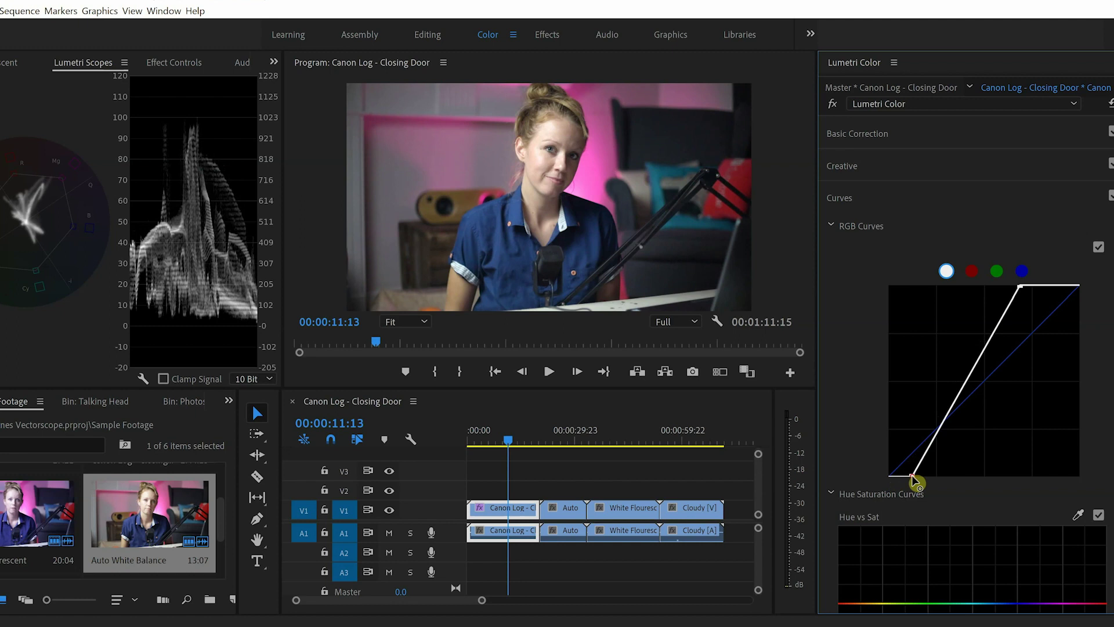
pyautogui.click(1099, 248)
pyautogui.click(1098, 248)
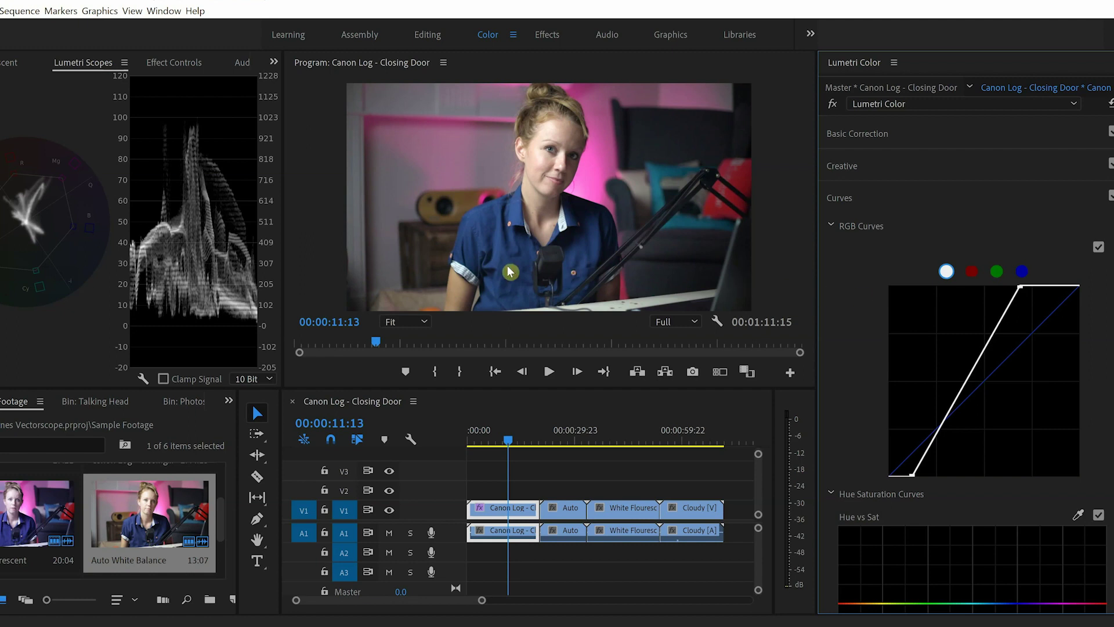
# - Hide the Waveform (Luma) and leave only the Vectorscope YUV in the scopes
pyautogui.rightClick(138, 374)
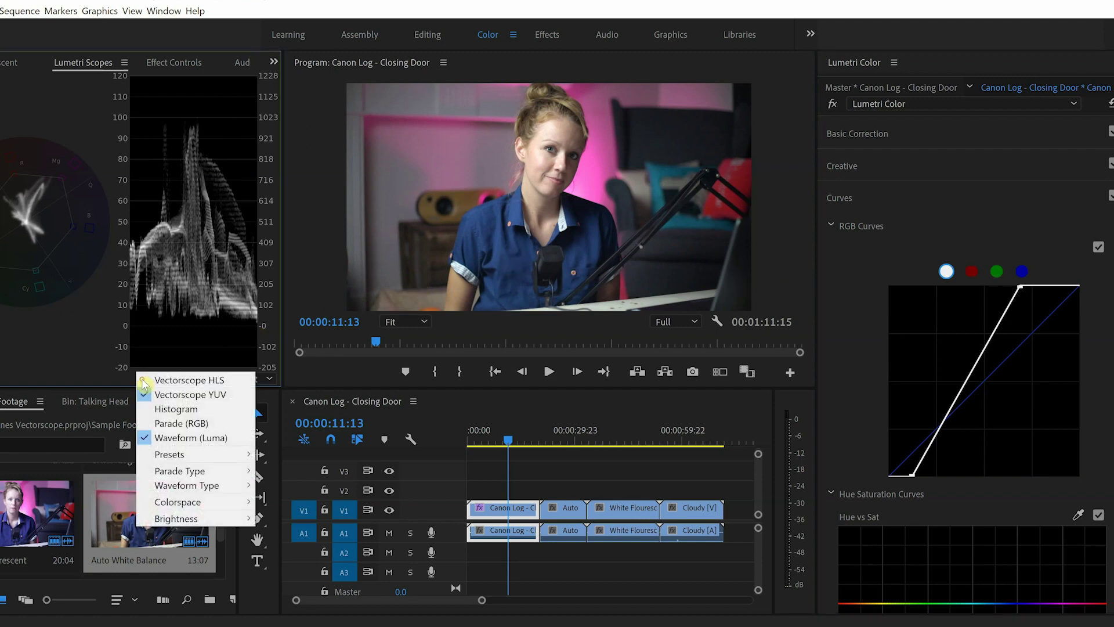
pyautogui.click(172, 439)
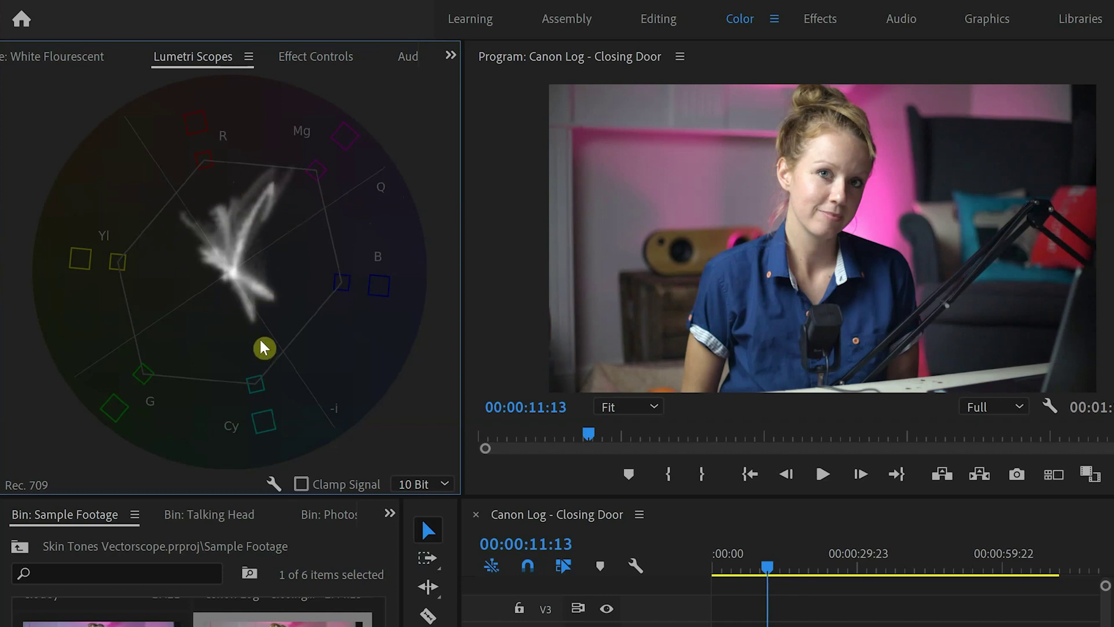
pyautogui.click(273, 483)
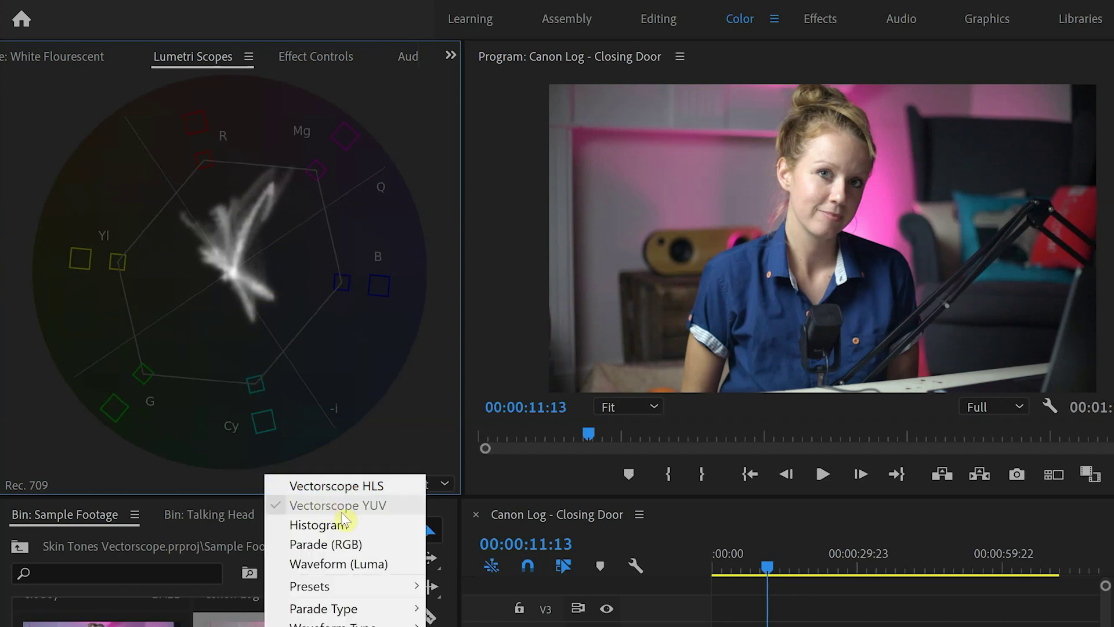
pyautogui.click(435, 406)
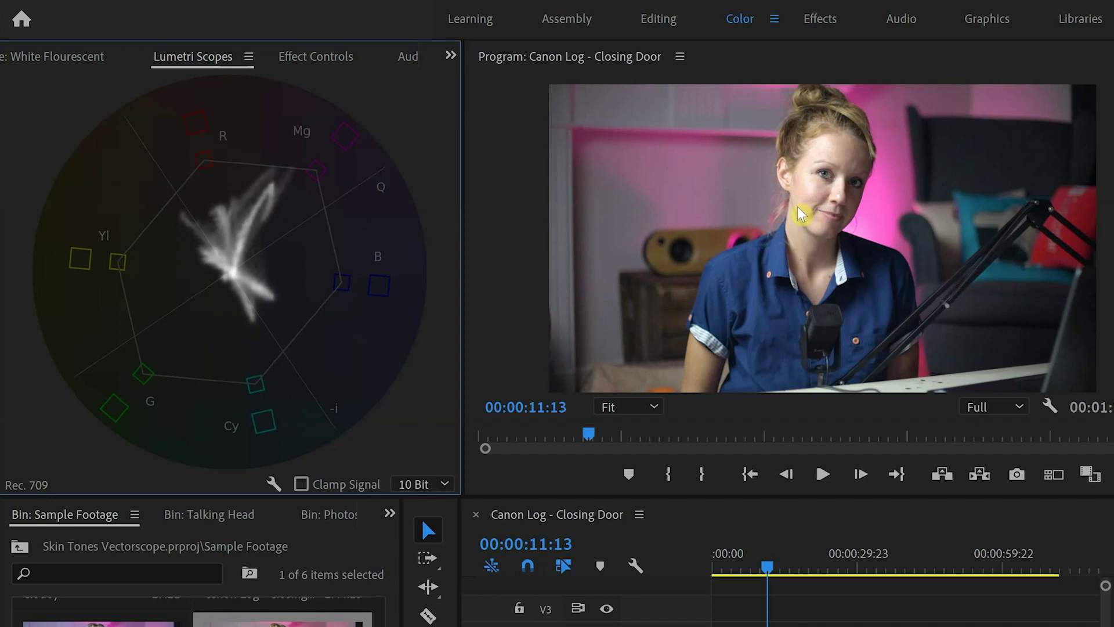
# - Add an elliptical opacity mask to the Canon Log - Closing Door clip and shrink it around the upper face
pyautogui.click(314, 63)
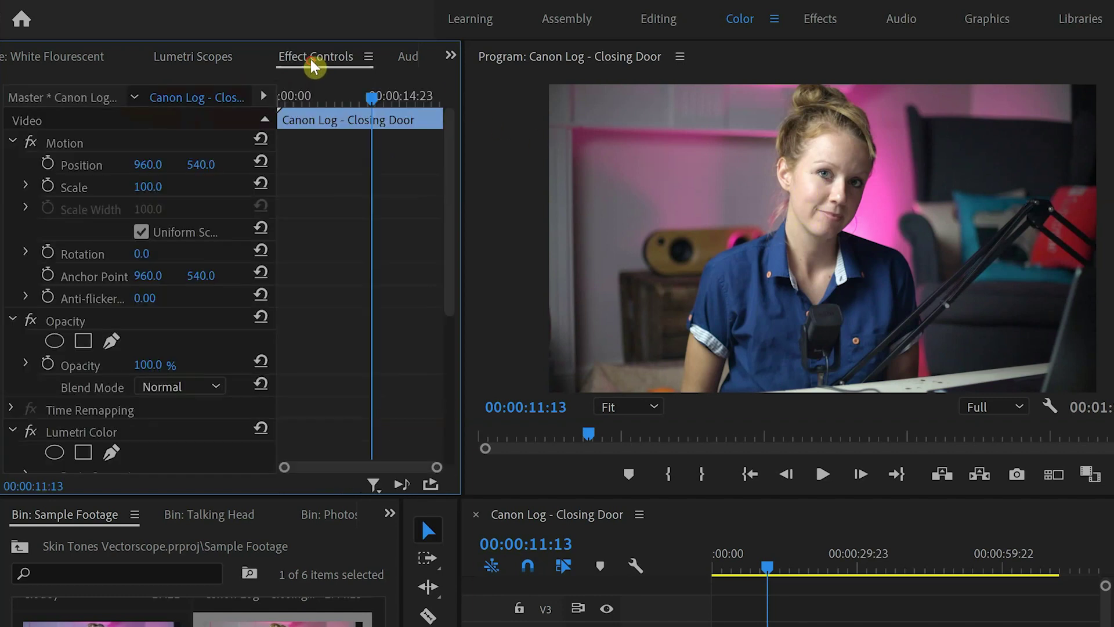
pyautogui.click(55, 342)
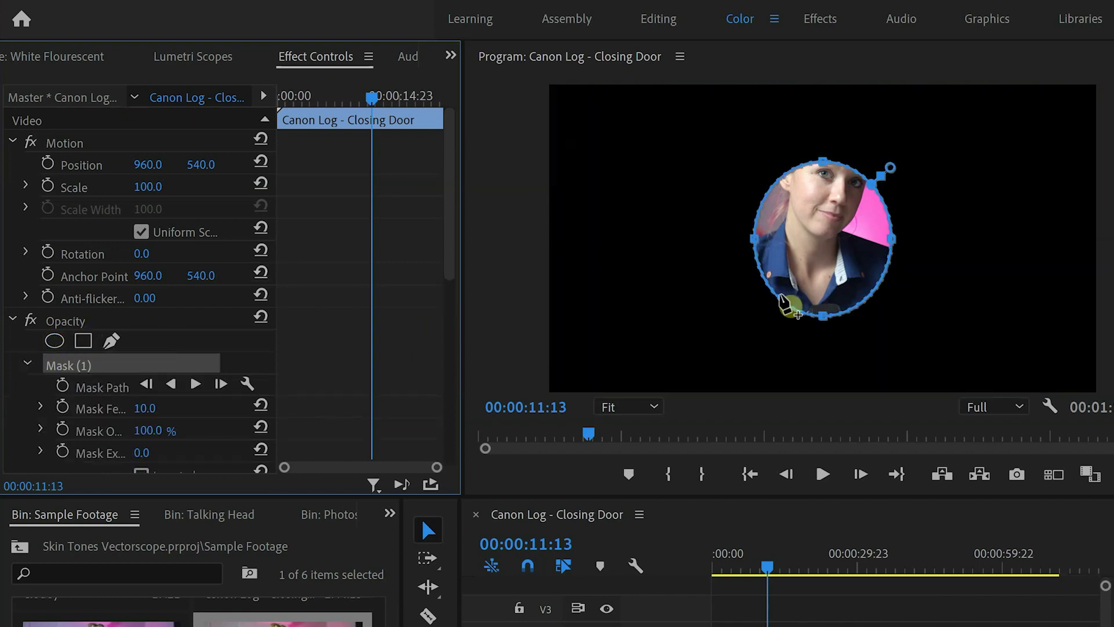
pyautogui.moveTo(833, 318); pyautogui.dragTo(839, 216)
pyautogui.moveTo(752, 189); pyautogui.dragTo(795, 189)
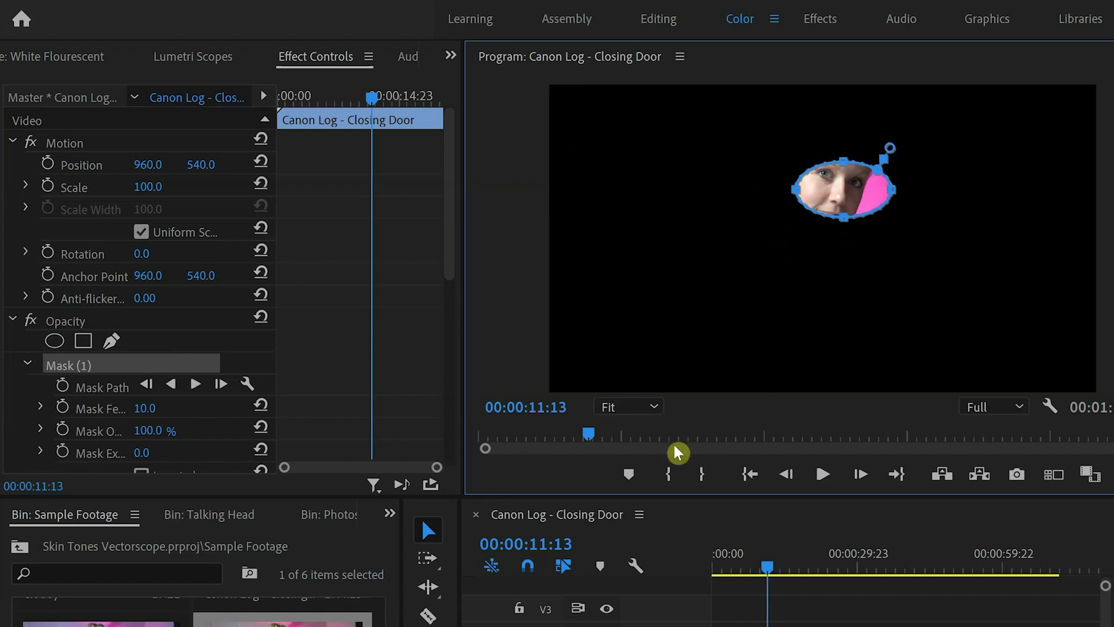
# - Narrow the elliptical mask to the skin of the cheek and nose, and display the masked area on the vectorscope
pyautogui.click(636, 406)
pyautogui.click(631, 618)
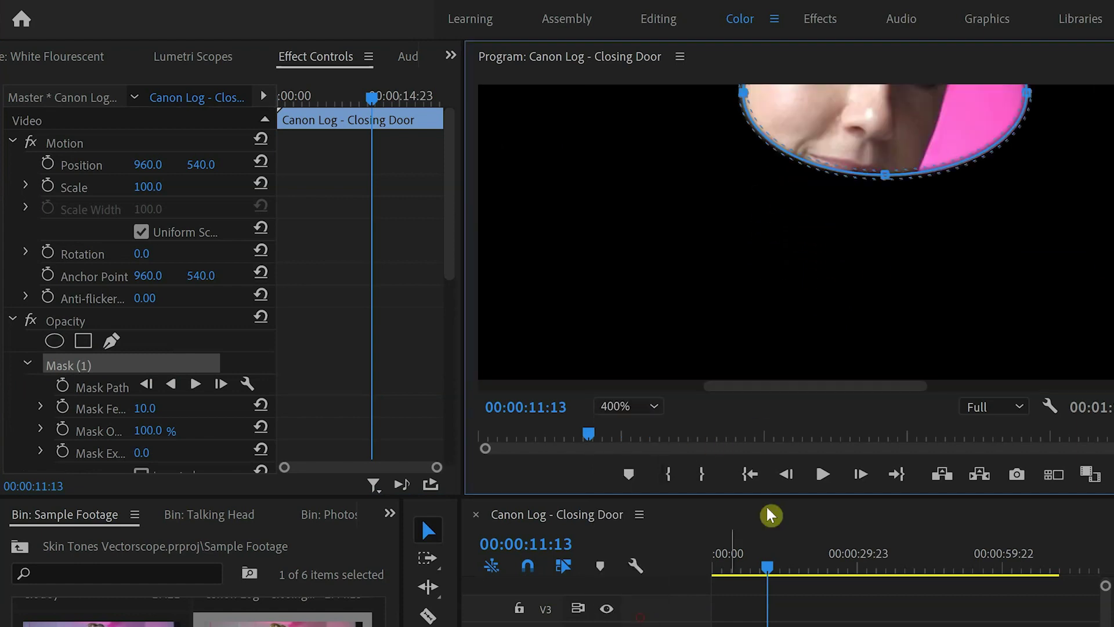
pyautogui.scroll(5, 885, 232)
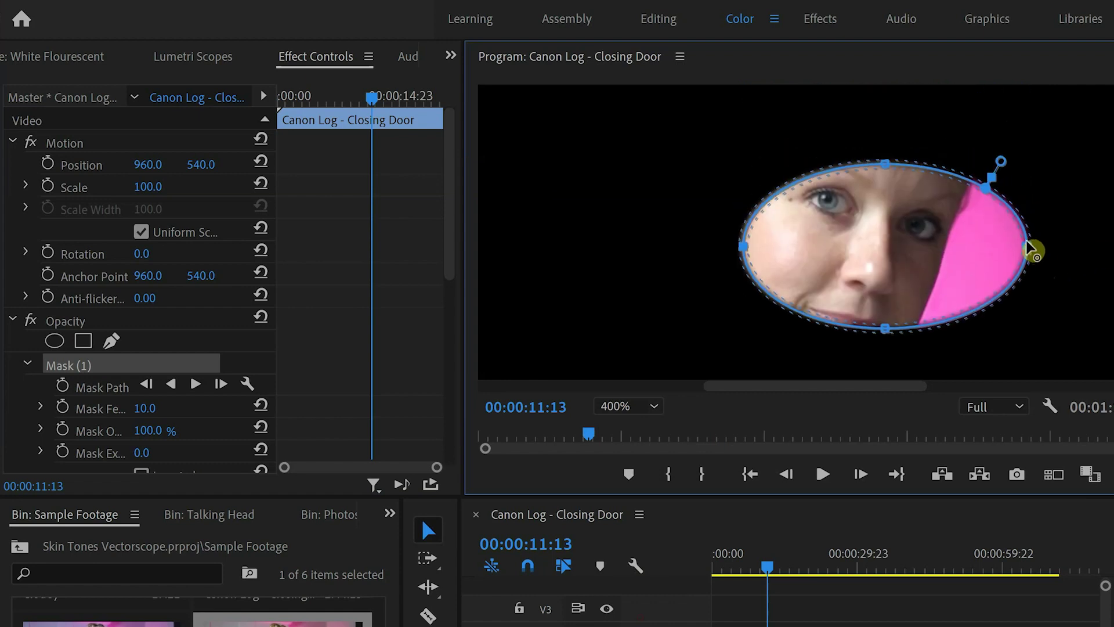
pyautogui.moveTo(1031, 247); pyautogui.dragTo(929, 284)
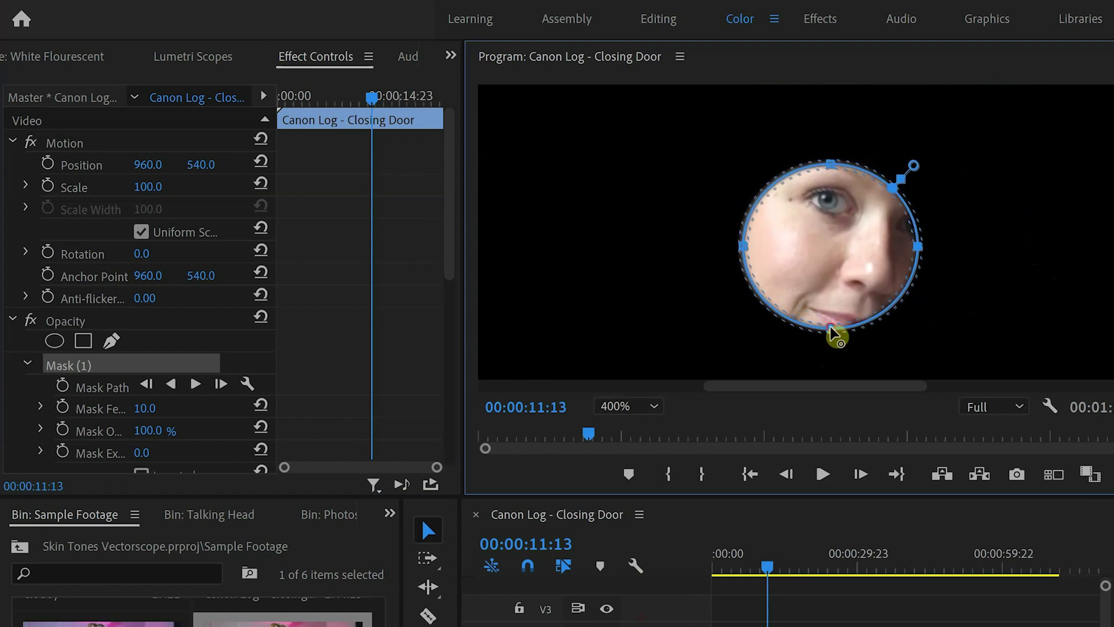
pyautogui.moveTo(836, 328); pyautogui.dragTo(842, 304)
pyautogui.moveTo(834, 167); pyautogui.dragTo(841, 237)
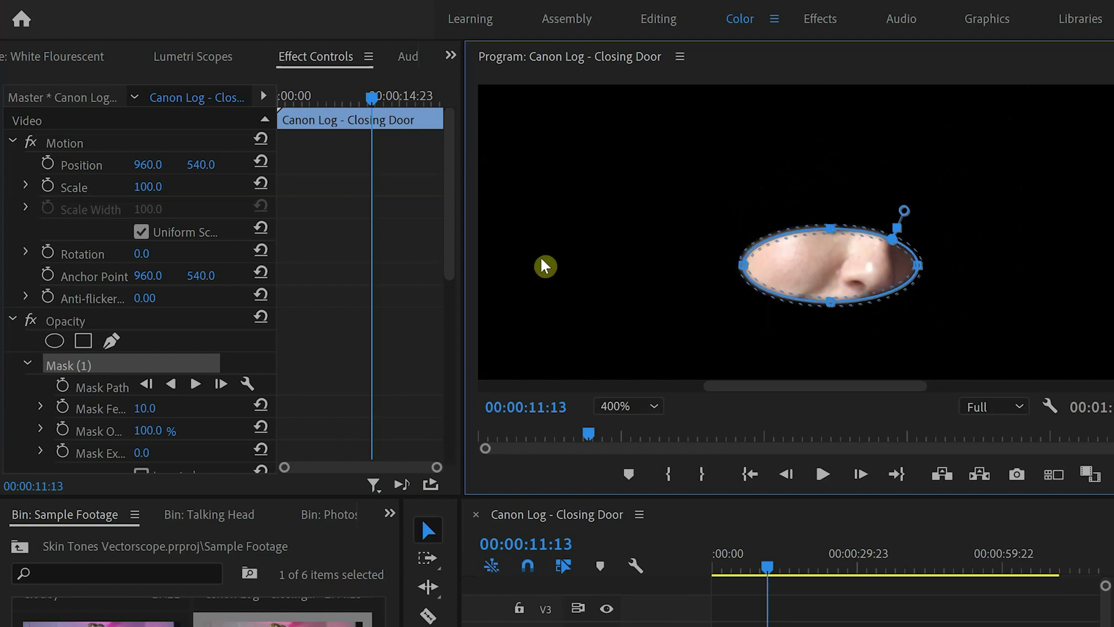
pyautogui.click(201, 60)
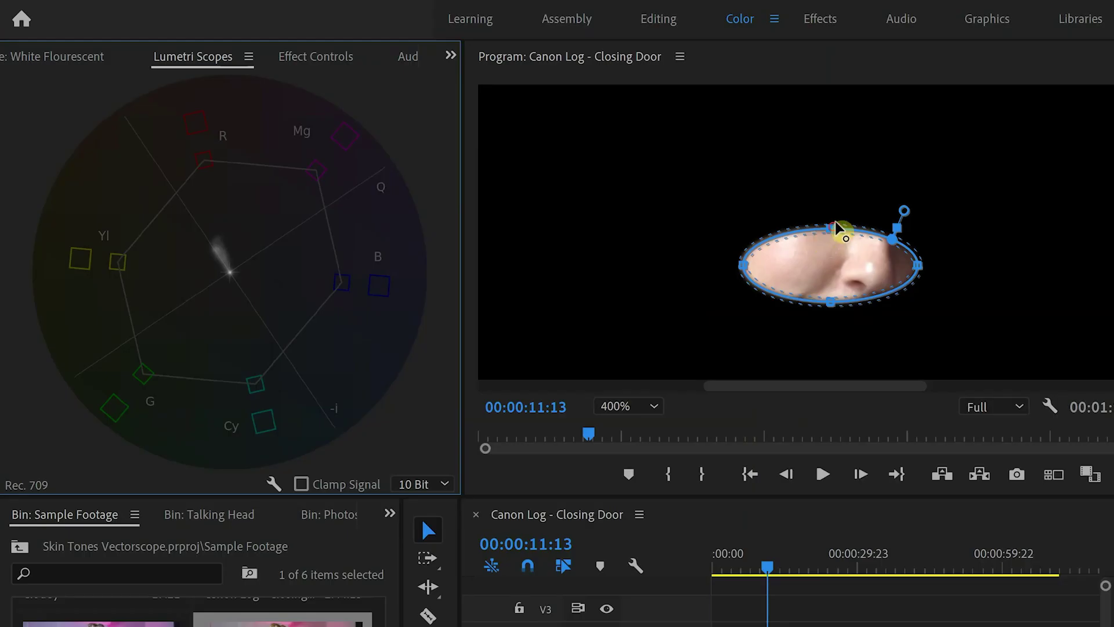
# - Extend the mask up over the eye and forehead to compare the vectorscope trace, and shrink it back to the cheek and nose
pyautogui.moveTo(835, 224); pyautogui.dragTo(833, 135)
pyautogui.moveTo(745, 218); pyautogui.dragTo(769, 214)
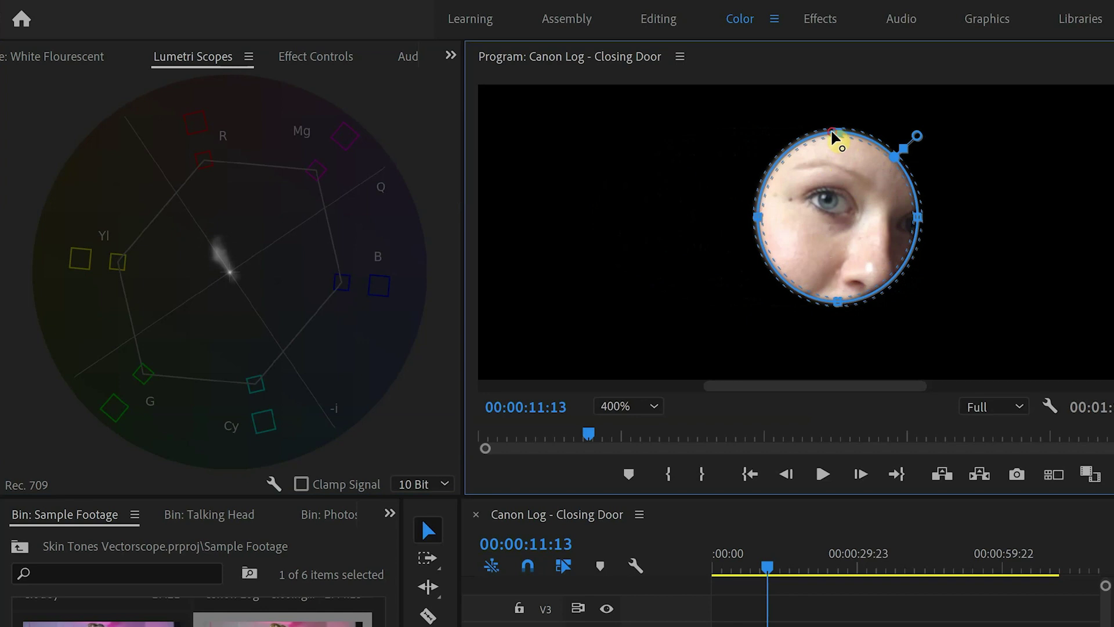
pyautogui.moveTo(838, 139); pyautogui.dragTo(816, 226)
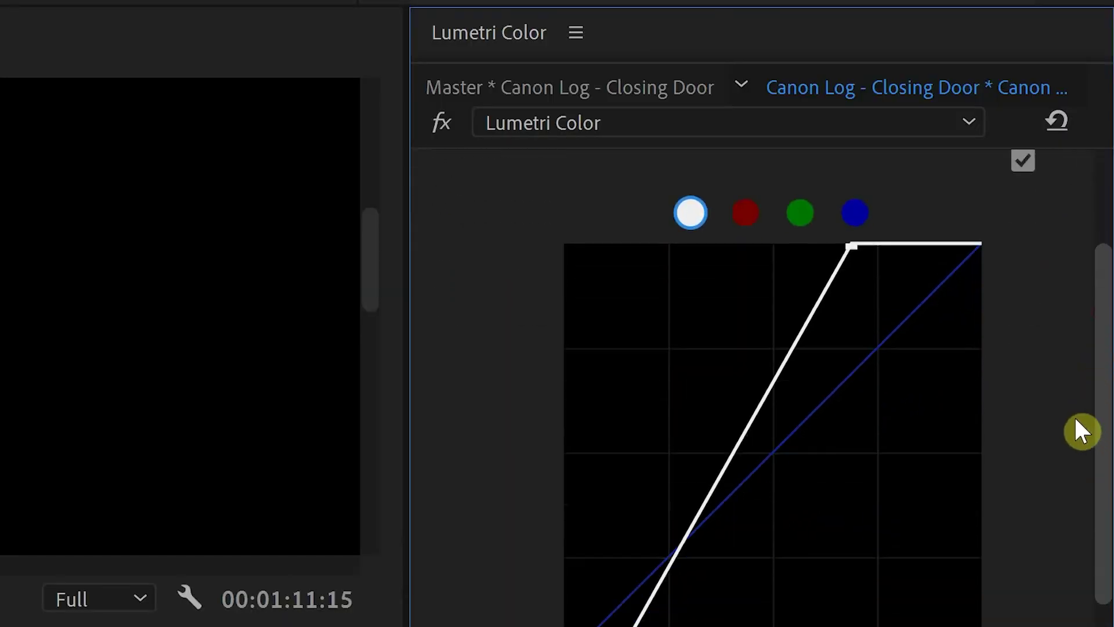
# - Add three control points around red on the Hue vs Hue curve and lower the middle one slightly to align the skin with the skin tone line
pyautogui.scroll(-10, 1050, 552)
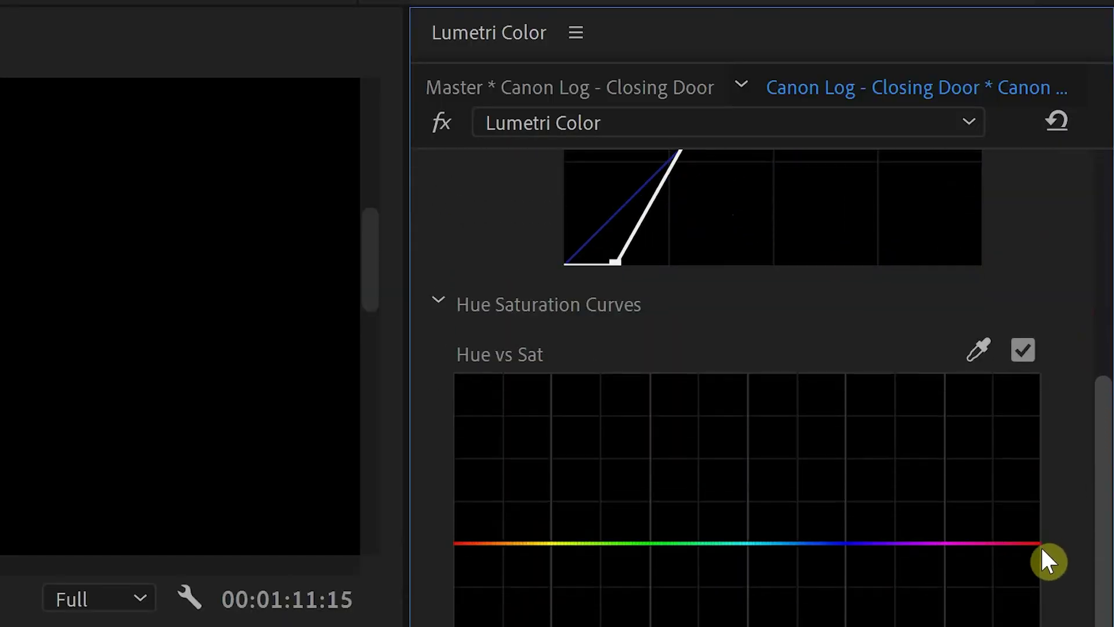
pyautogui.scroll(-4, 1025, 624)
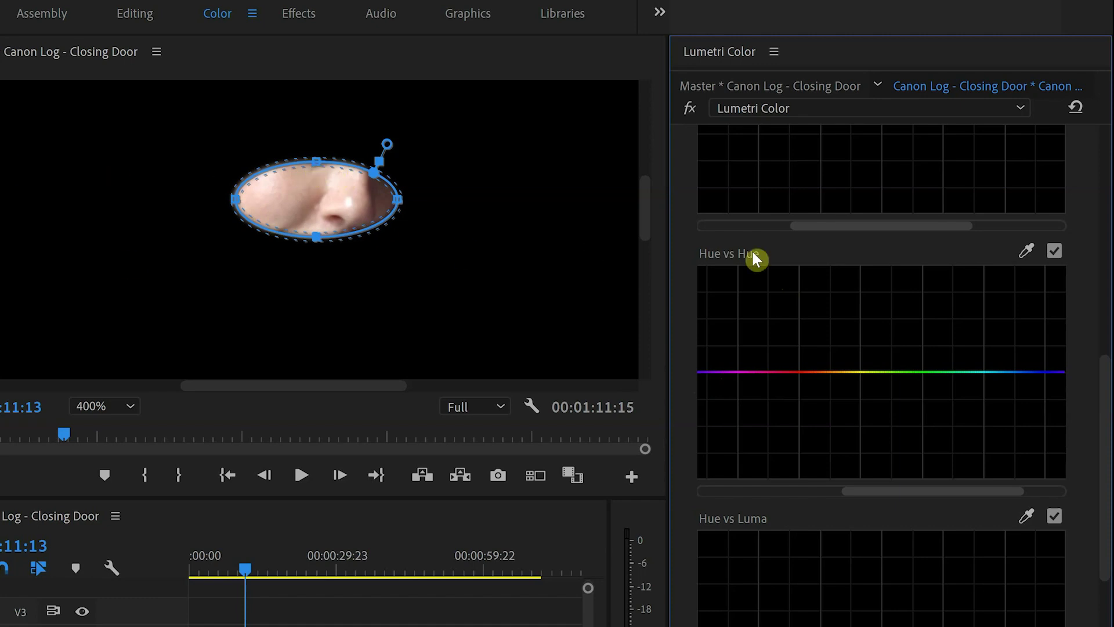
pyautogui.click(780, 372)
pyautogui.click(799, 372)
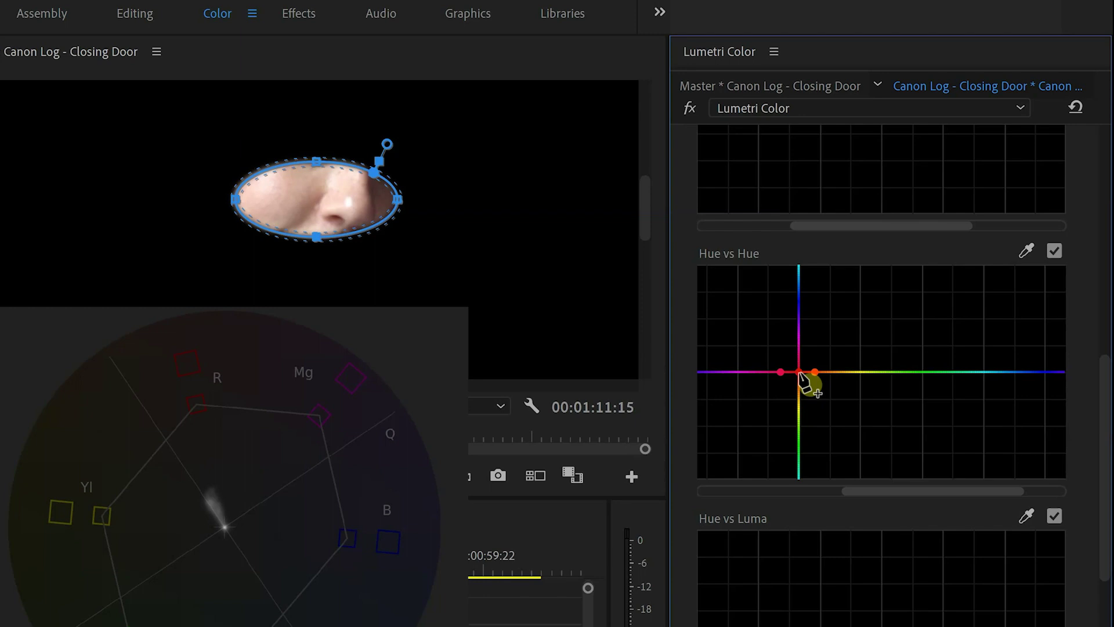
pyautogui.moveTo(800, 373)
pyautogui.mouseDown()
pyautogui.moveTo(799, 388)
pyautogui.moveTo(799, 372)
pyautogui.mouseUp()
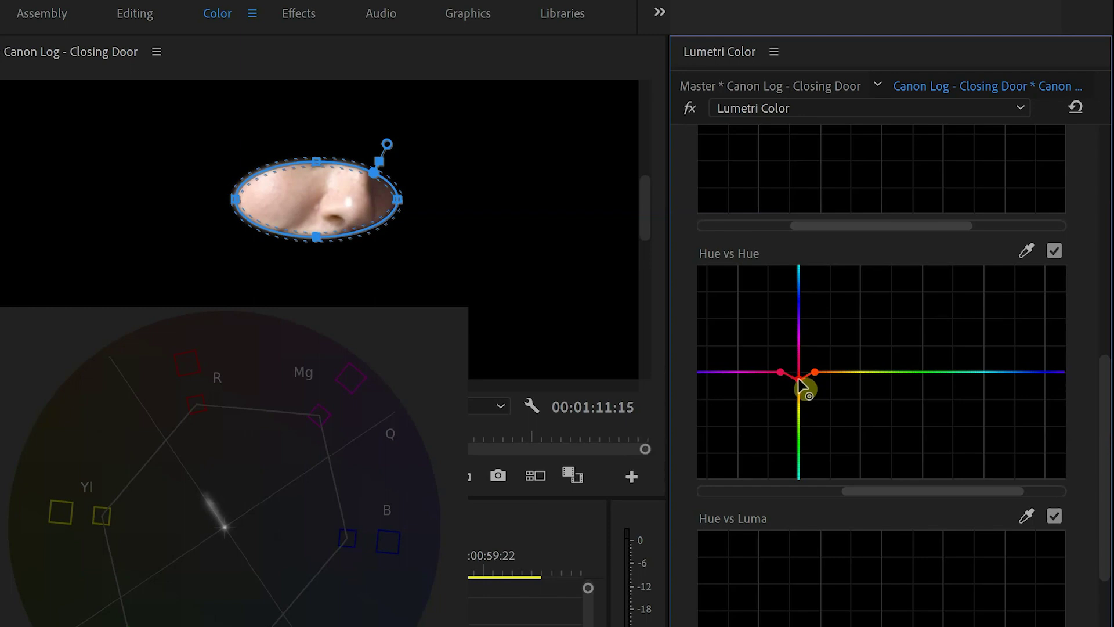
pyautogui.moveTo(798, 389)
pyautogui.mouseDown()
pyautogui.moveTo(791, 438)
pyautogui.moveTo(796, 293)
pyautogui.moveTo(806, 371)
pyautogui.moveTo(799, 344)
pyautogui.moveTo(794, 384)
pyautogui.moveTo(795, 374)
pyautogui.mouseUp()
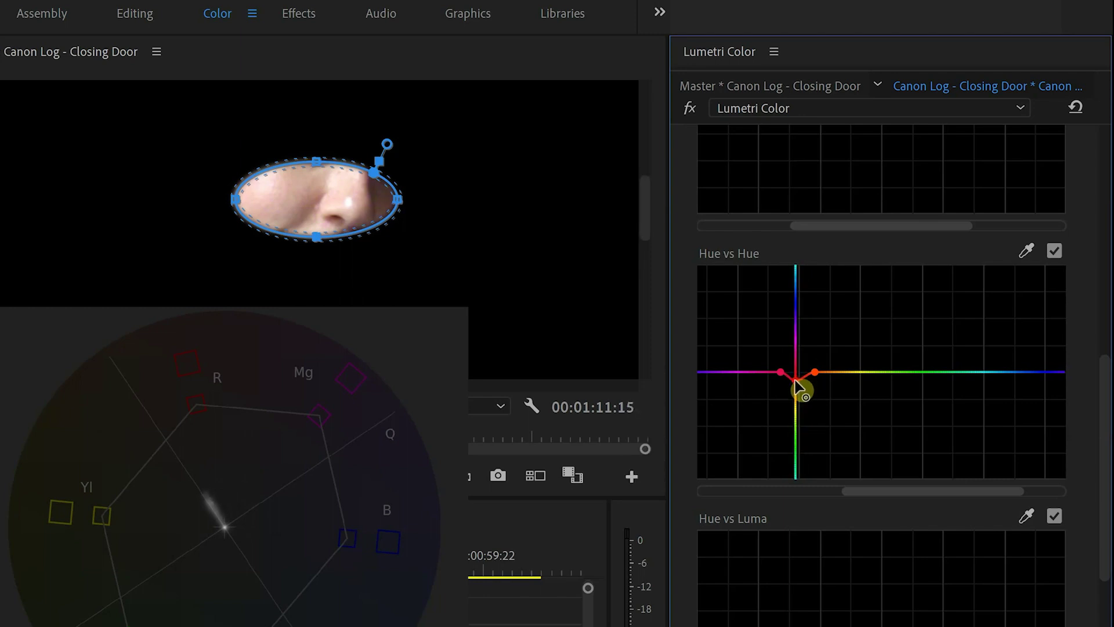
pyautogui.moveTo(796, 381); pyautogui.dragTo(796, 380)
# - Extend the mask down over the lips and chin, soften the red point's Hue vs Hue shift, and compare the curve off and on
pyautogui.moveTo(317, 236); pyautogui.dragTo(317, 314)
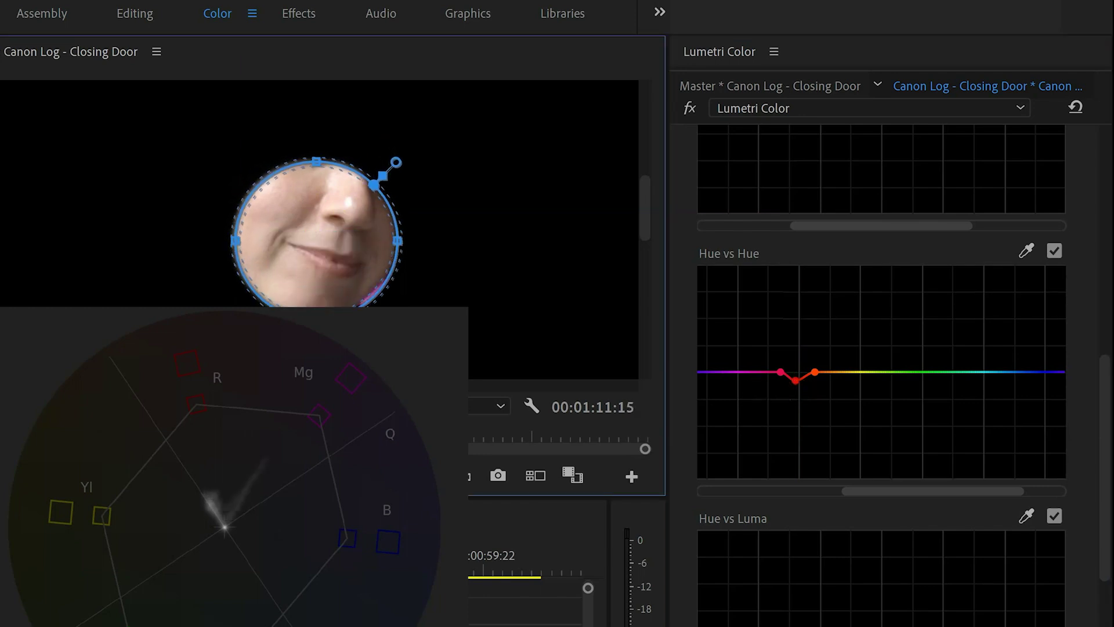
pyautogui.moveTo(325, 283)
pyautogui.mouseDown()
pyautogui.moveTo(340, 279)
pyautogui.moveTo(328, 288)
pyautogui.mouseUp()
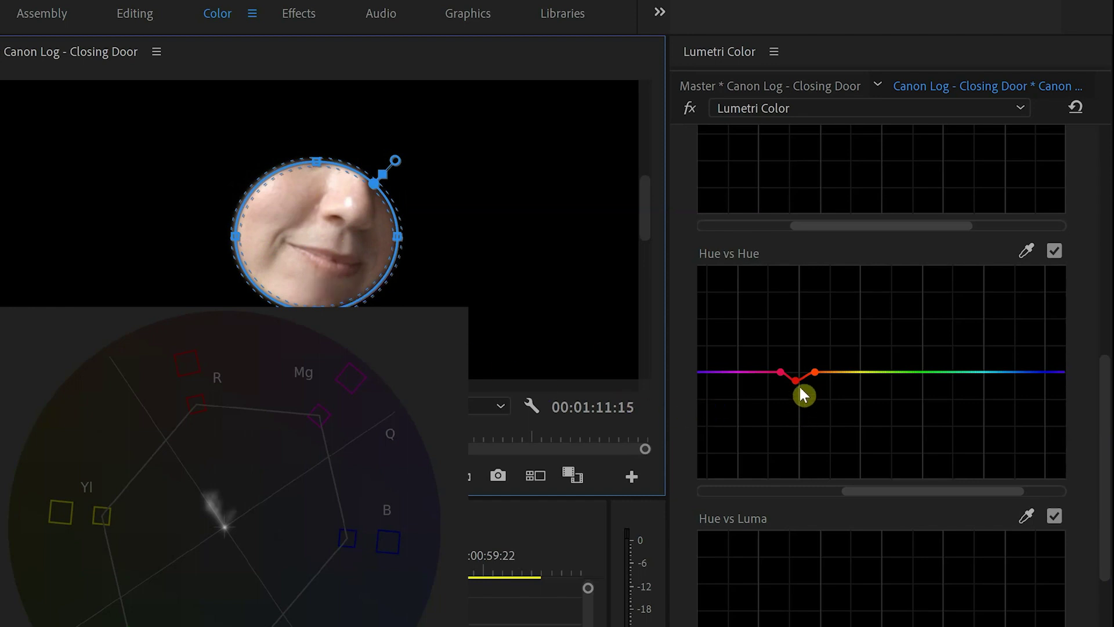
pyautogui.moveTo(794, 381); pyautogui.dragTo(798, 376)
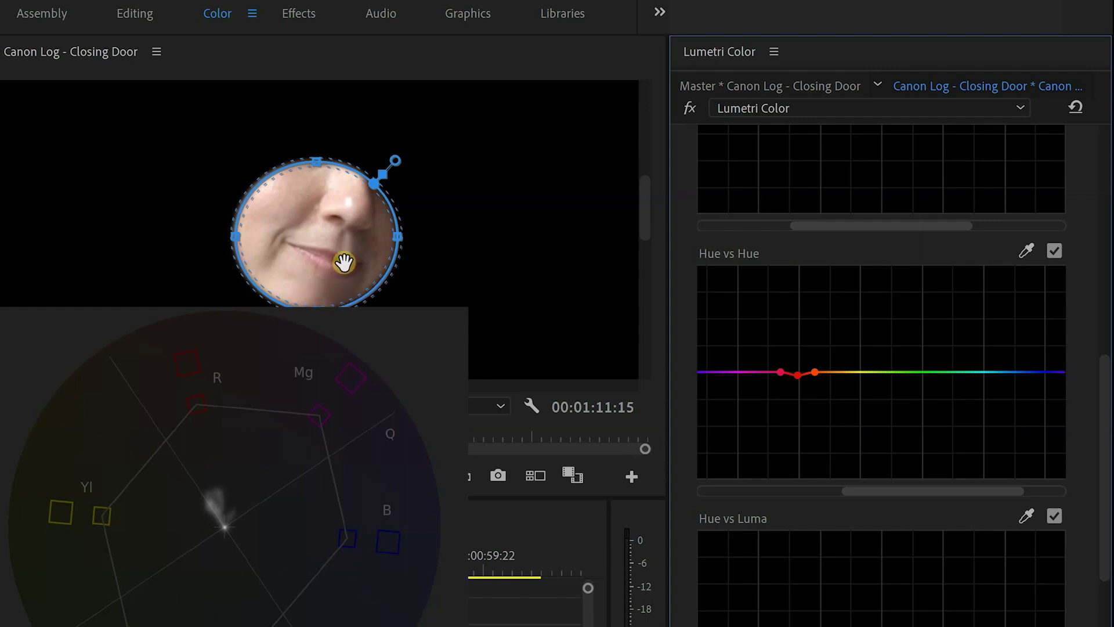
pyautogui.click(1054, 252)
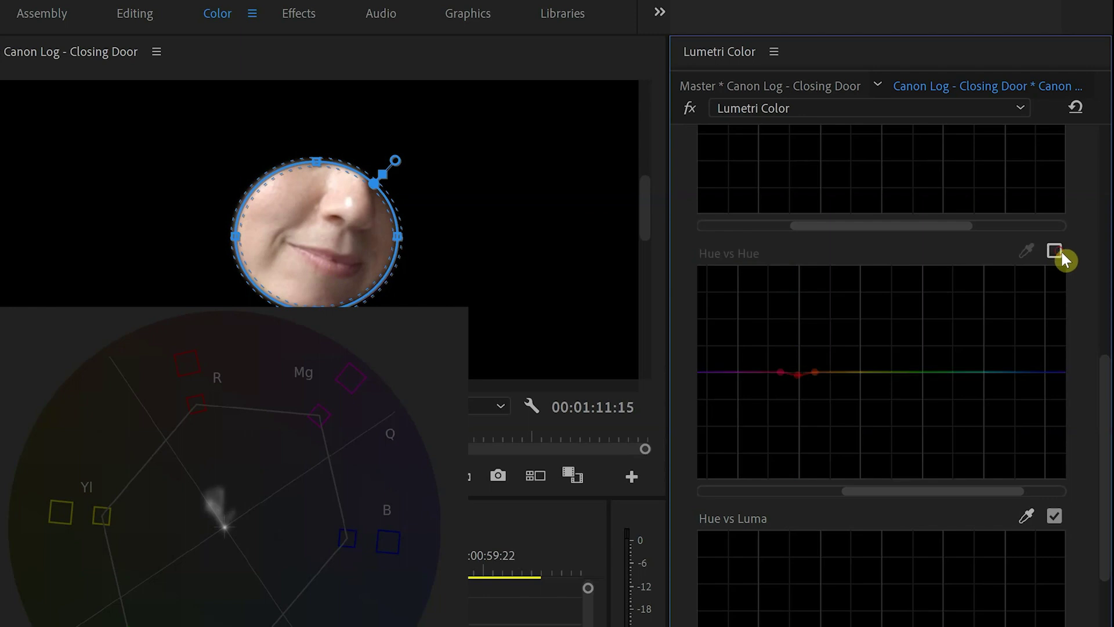
pyautogui.click(1054, 251)
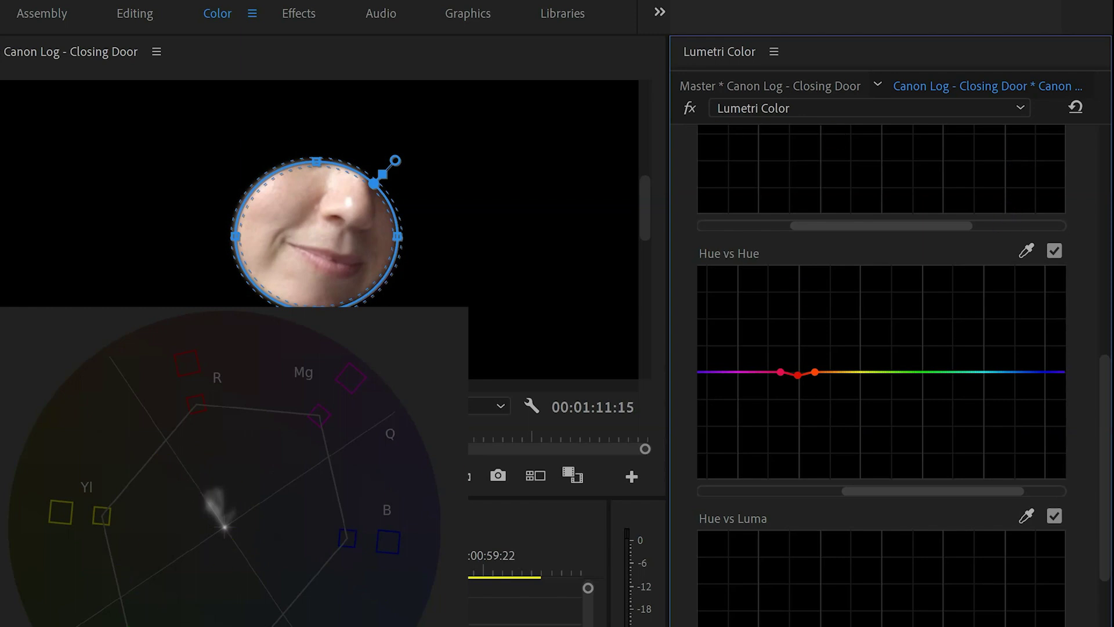
# - Delete the face mask from the Canon Log clip and fit the whole frame in the Program monitor
pyautogui.moveTo(324, 306); pyautogui.dragTo(332, 225)
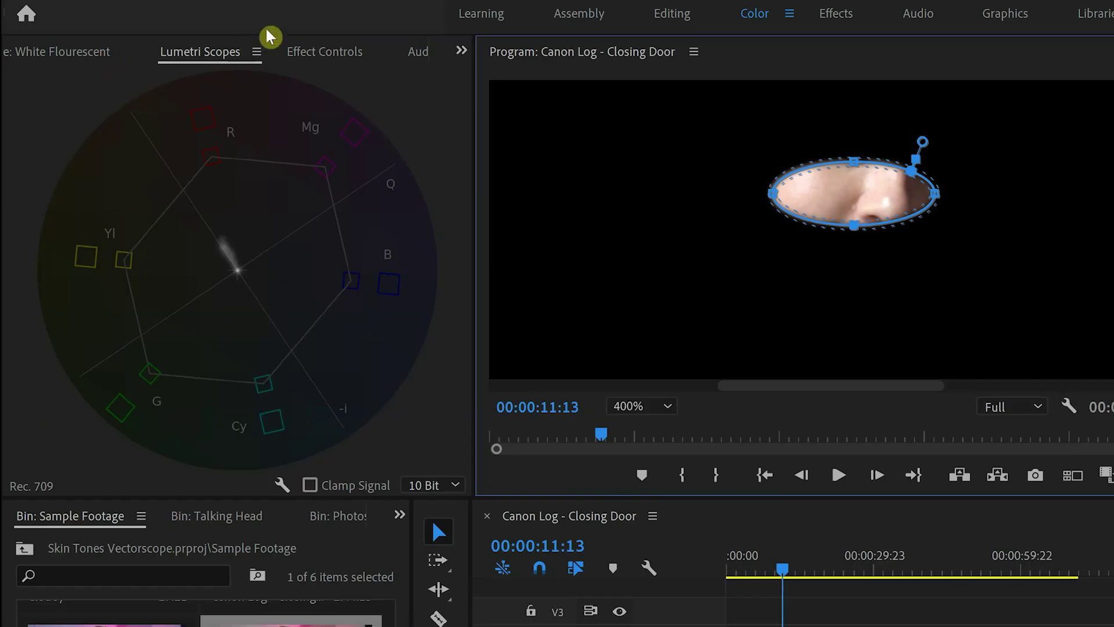
pyautogui.click(319, 50)
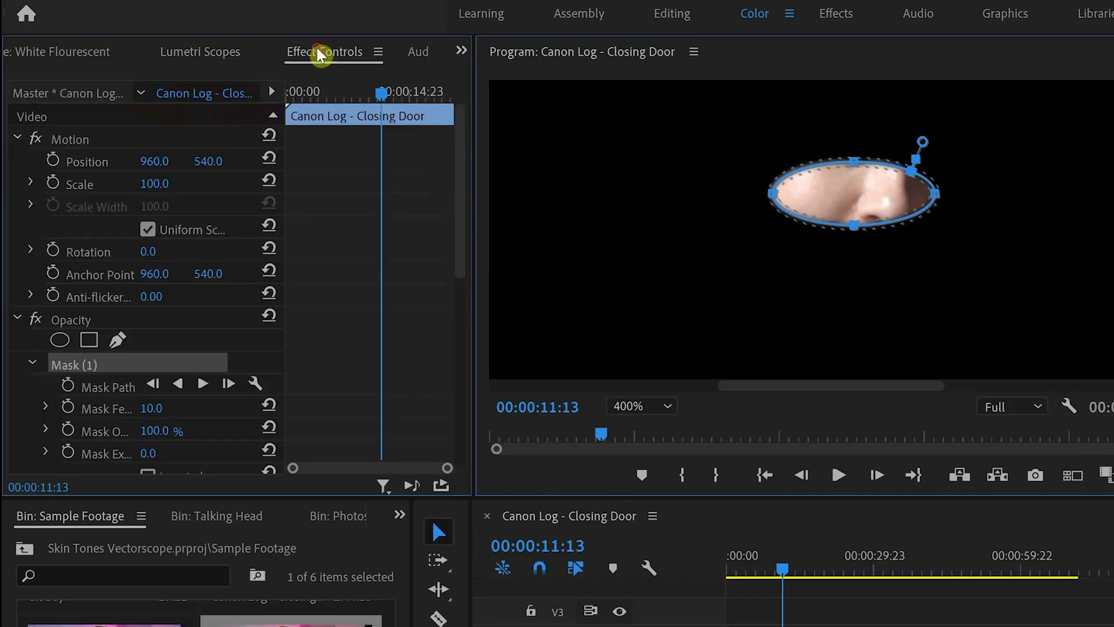
pyautogui.scroll(-1, 90, 348)
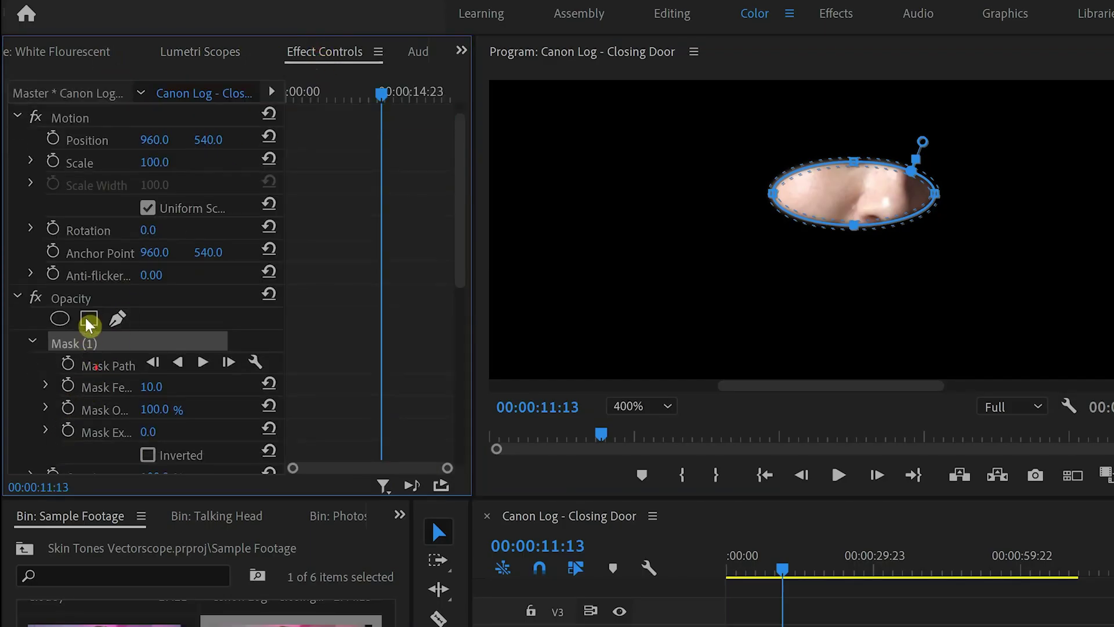
pyautogui.press('Delete')
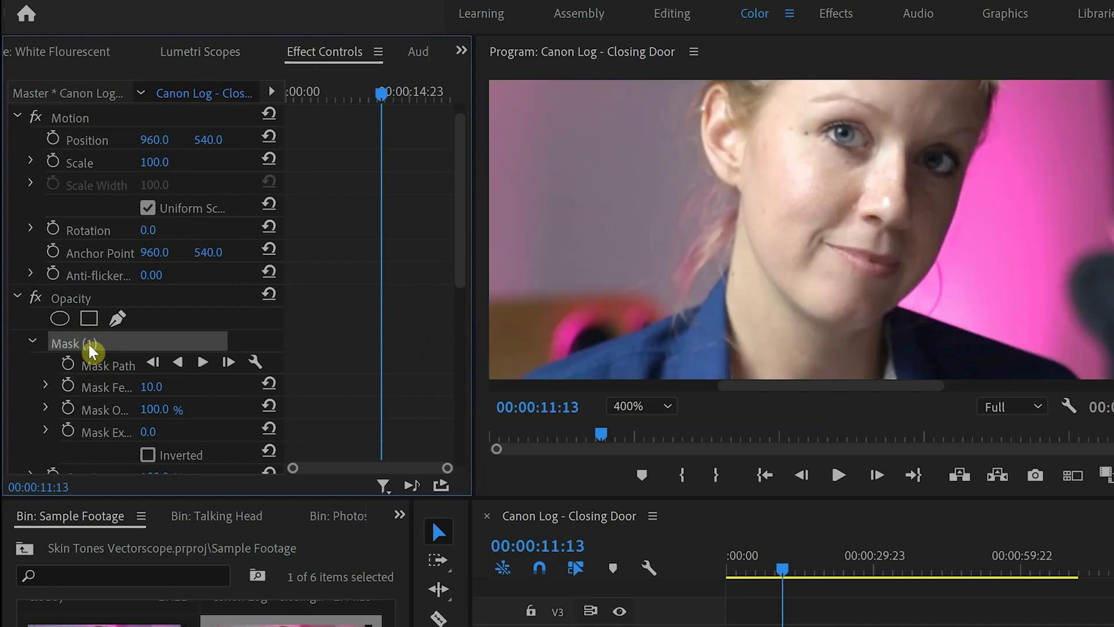
pyautogui.click(609, 412)
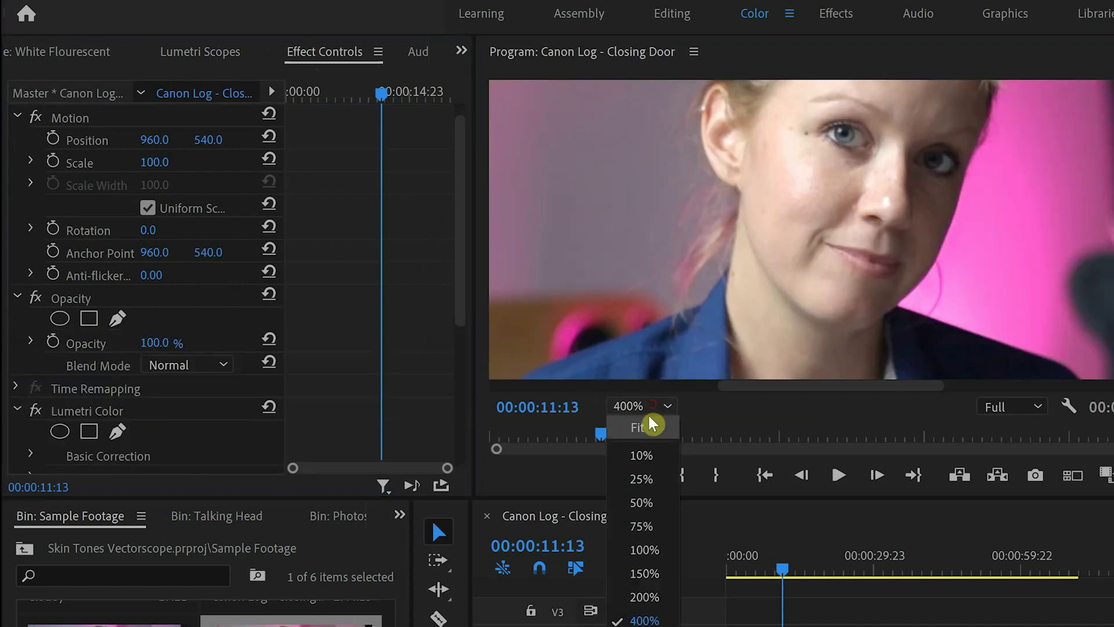
pyautogui.click(645, 428)
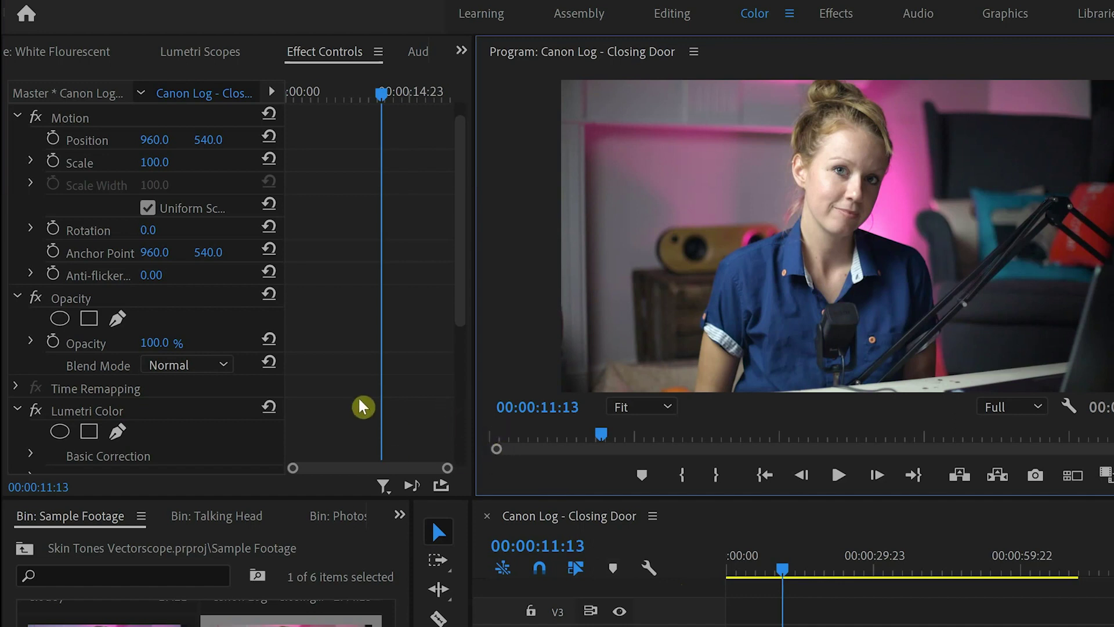
# - Compare the Canon Log clip with its Lumetri Color effect off and on
pyautogui.scroll(-2, 370, 392)
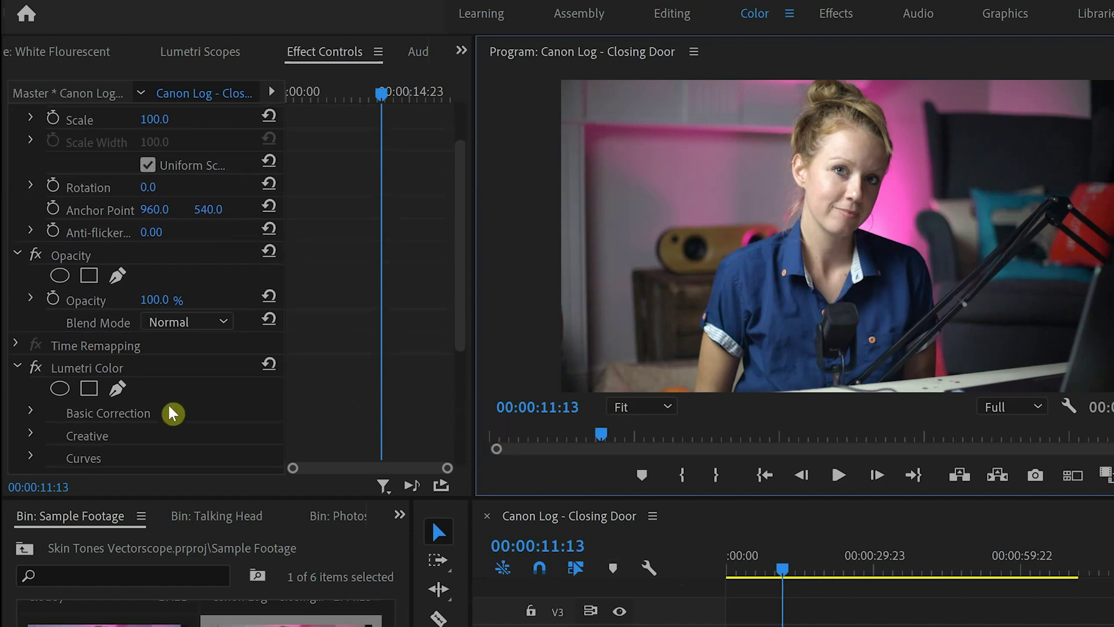
pyautogui.click(35, 368)
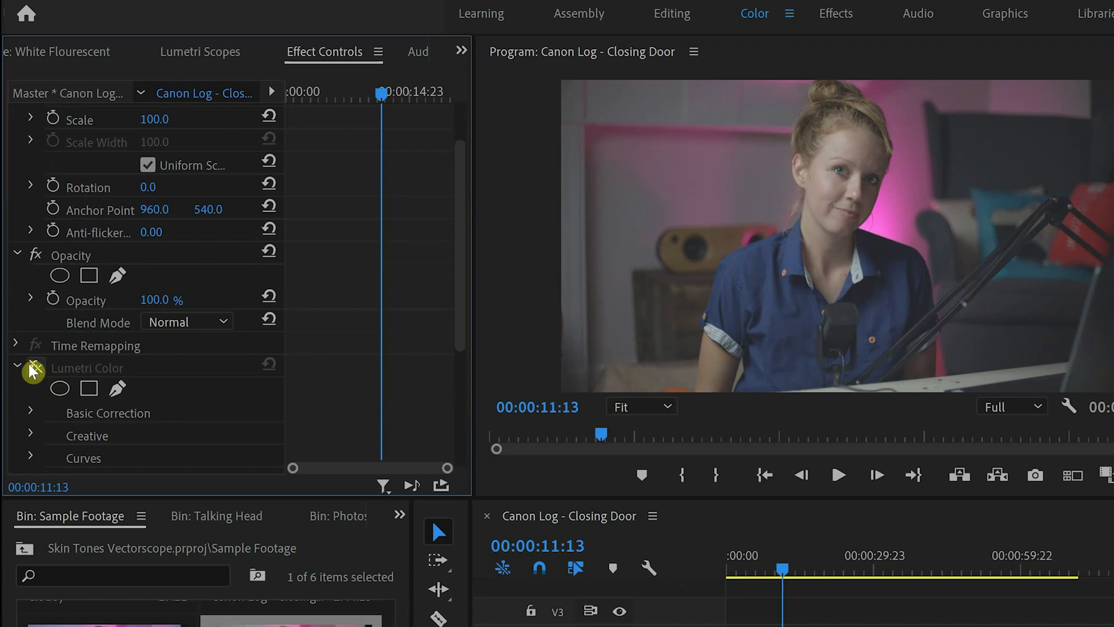
pyautogui.click(35, 368)
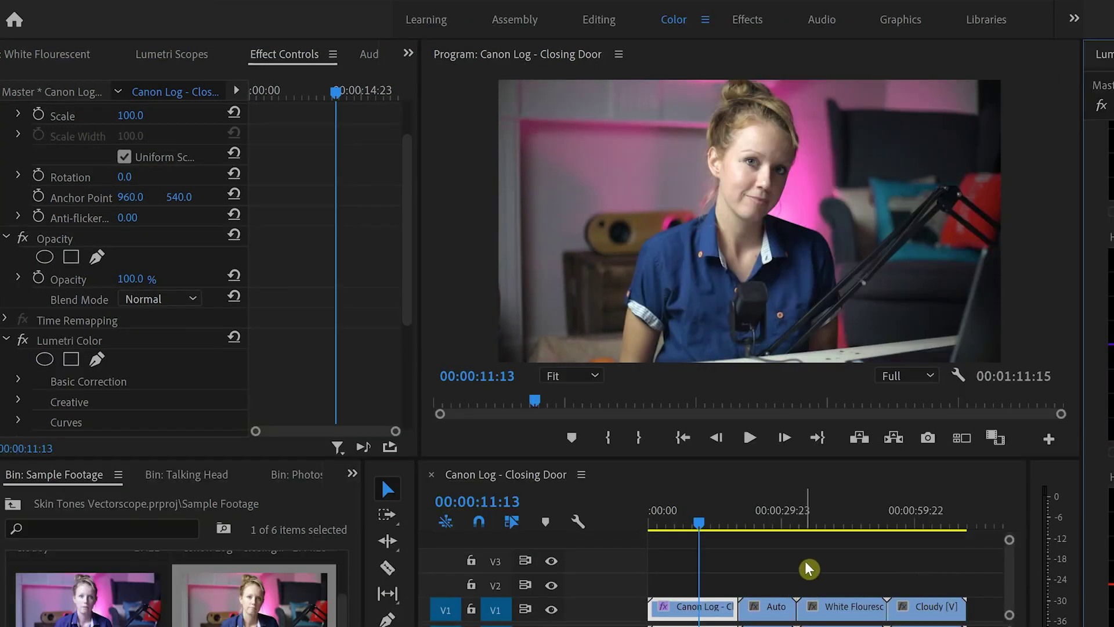
# - Add an elliptical opacity mask to the White Flourescent clip, narrow it to the cheek and nose, and view it on the vectorscope
pyautogui.click(854, 526)
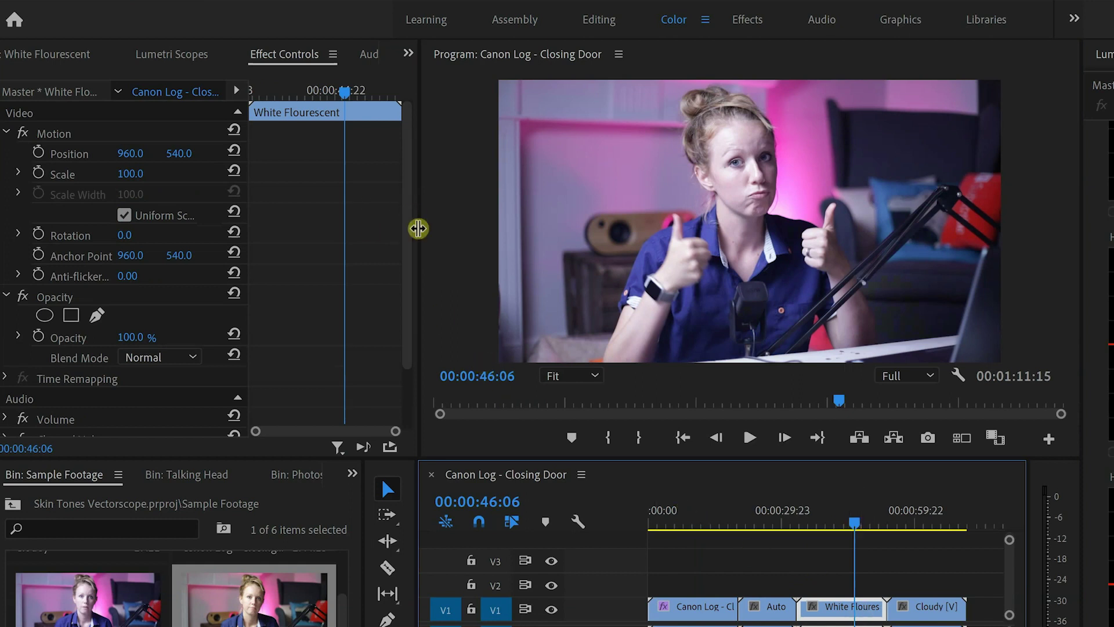
pyautogui.moveTo(416, 229); pyautogui.dragTo(402, 320)
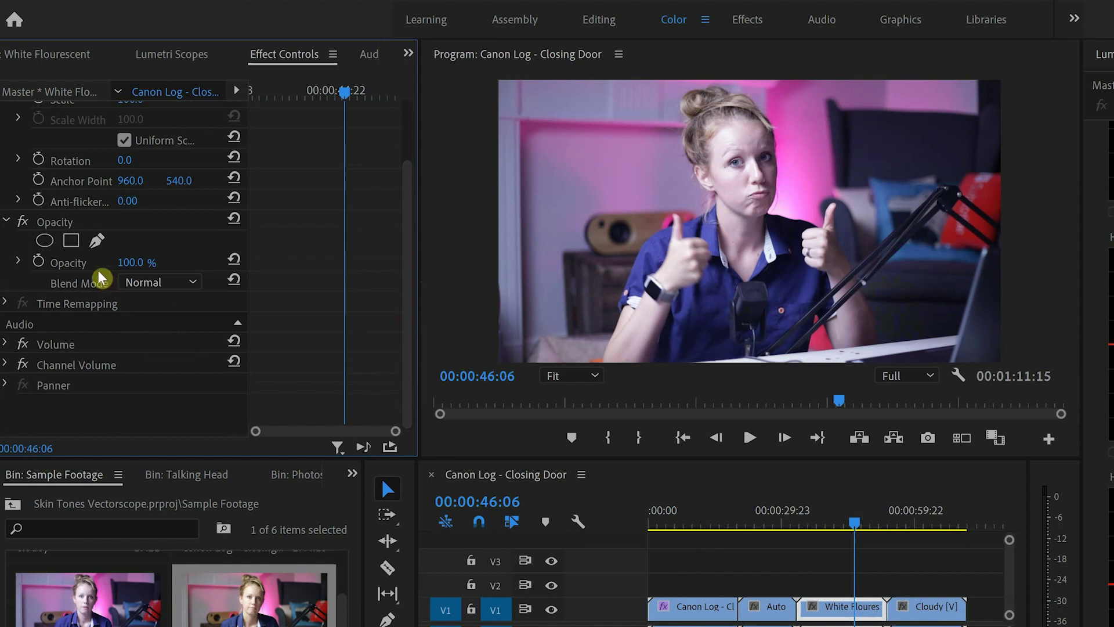
pyautogui.click(48, 244)
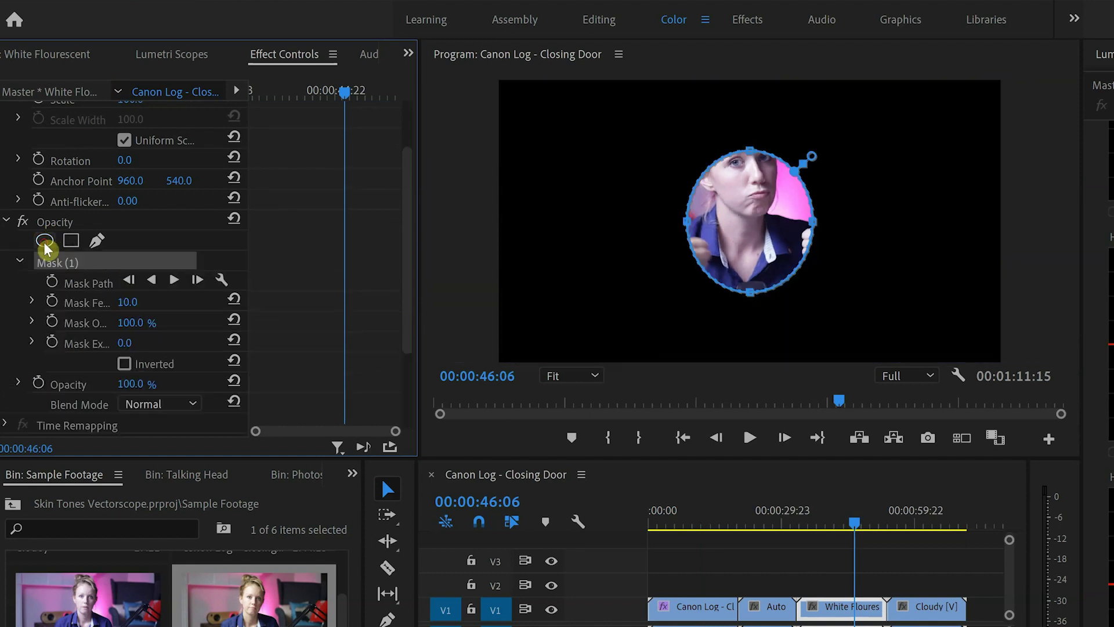
pyautogui.click(173, 63)
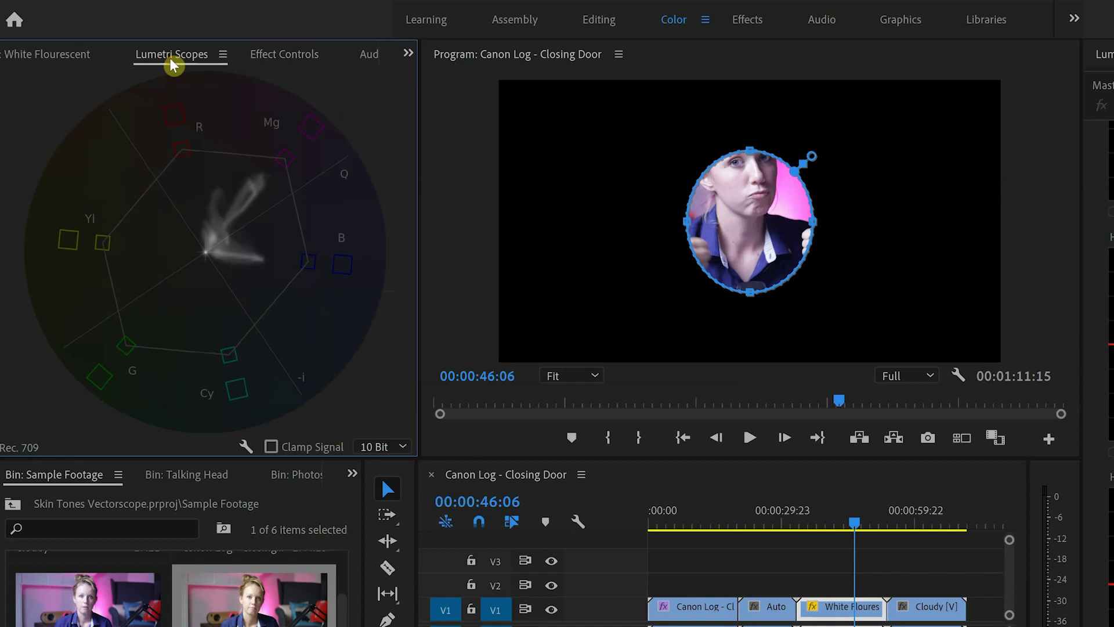
pyautogui.moveTo(749, 292); pyautogui.dragTo(765, 197)
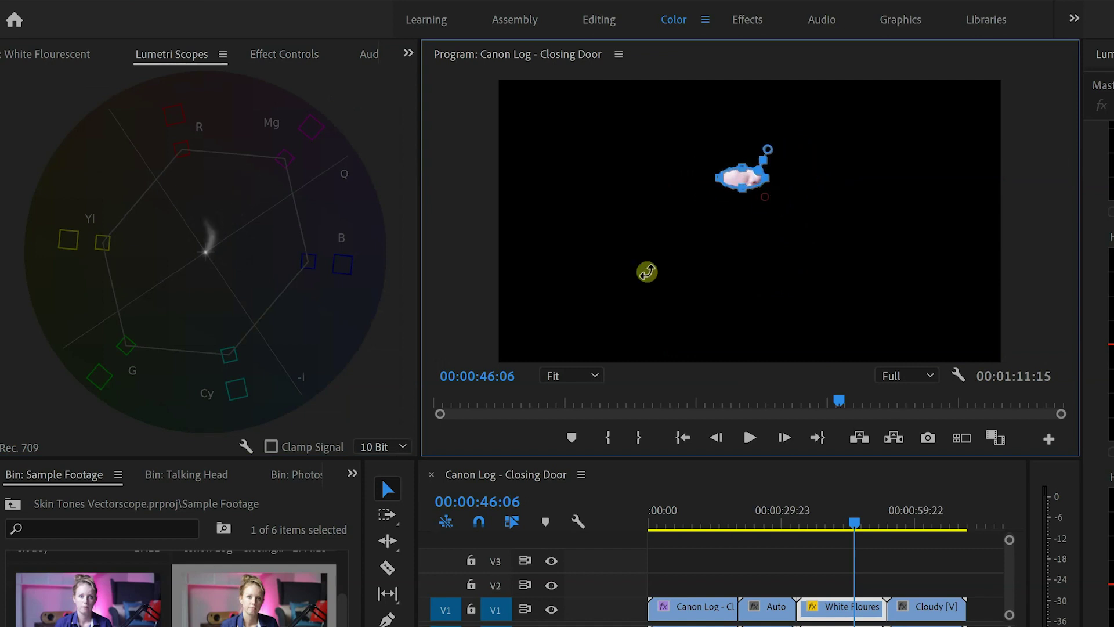
pyautogui.click(186, 251)
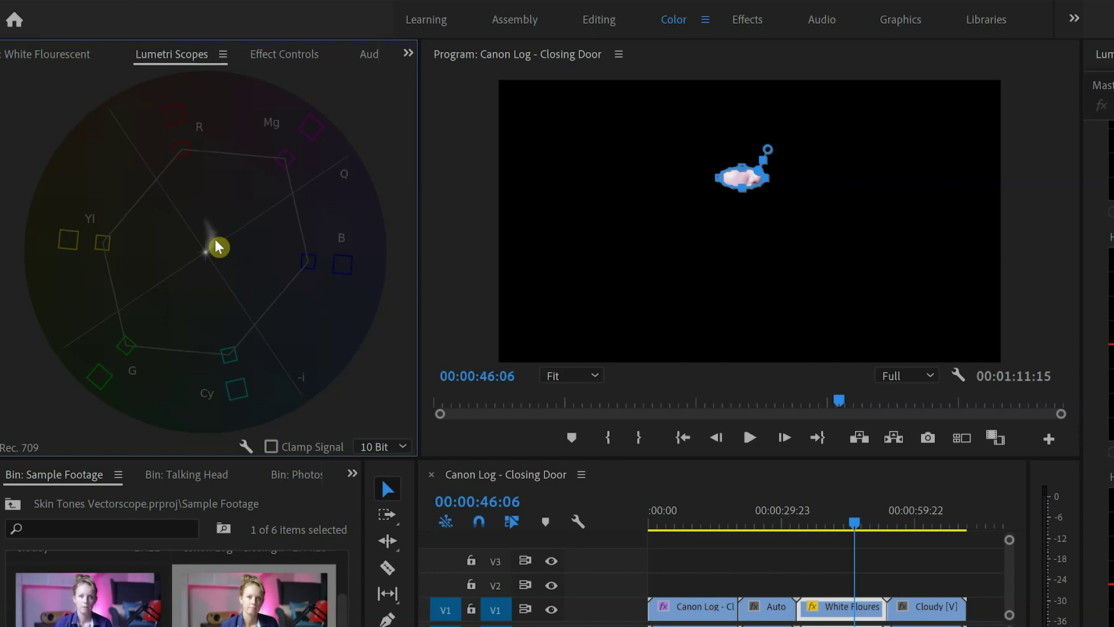
# - Add an elliptical opacity mask to the Auto White Balance clip, shrink it to the cheek, and view it on the vectorscope
pyautogui.click(770, 519)
pyautogui.moveTo(774, 523); pyautogui.dragTo(772, 530)
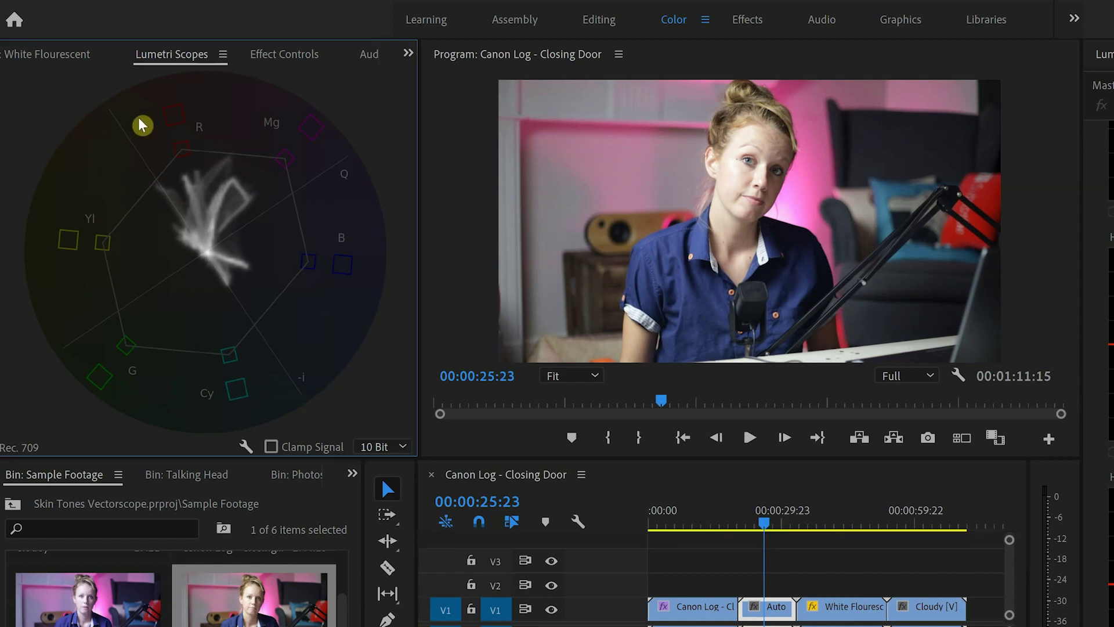
pyautogui.click(295, 61)
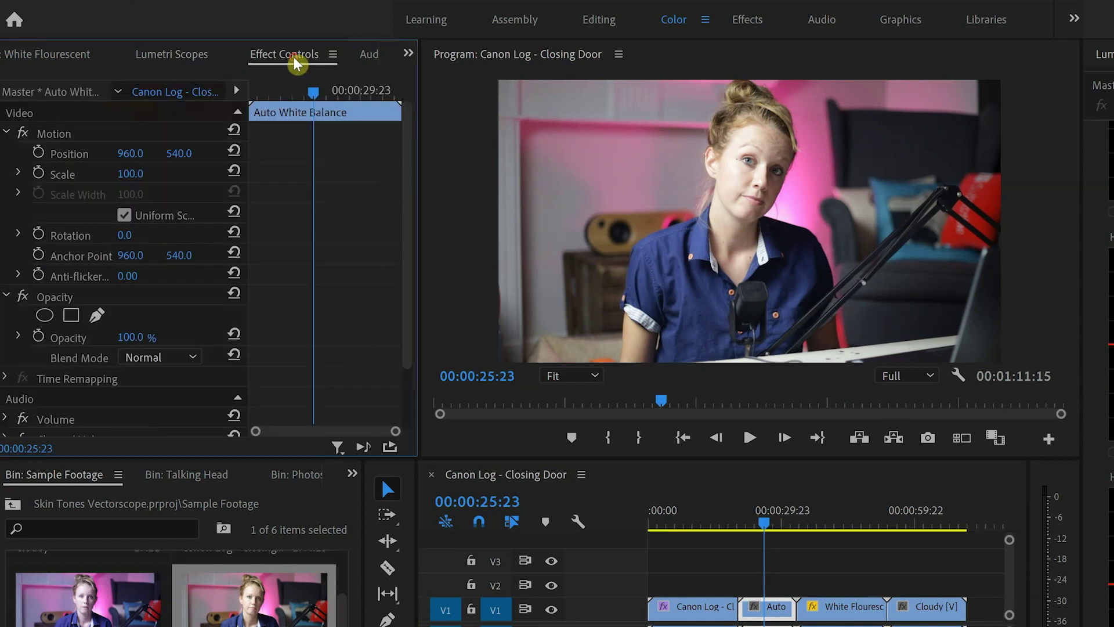
pyautogui.click(45, 316)
pyautogui.moveTo(754, 273); pyautogui.dragTo(750, 213)
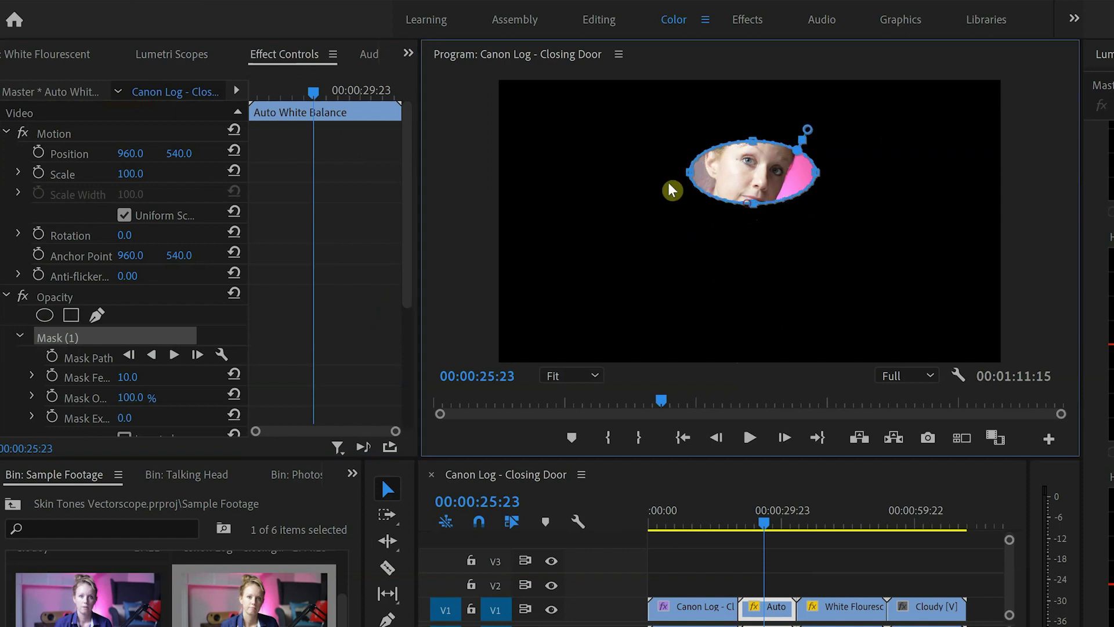
pyautogui.moveTo(691, 172); pyautogui.dragTo(720, 169)
pyautogui.moveTo(818, 173); pyautogui.dragTo(752, 205)
pyautogui.moveTo(735, 139); pyautogui.dragTo(735, 159)
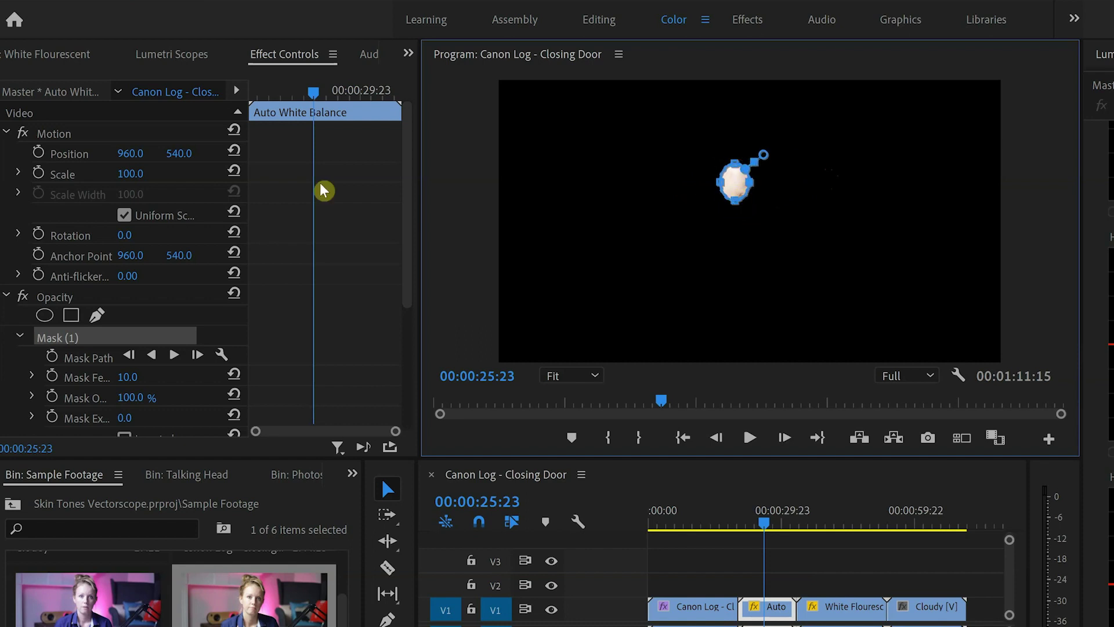
pyautogui.click(173, 54)
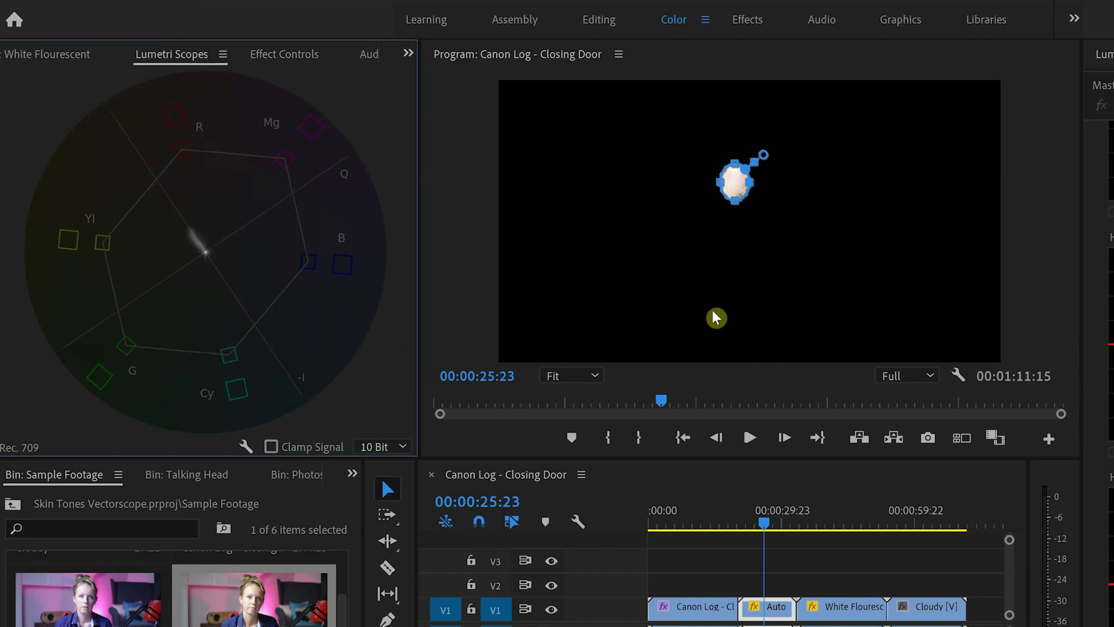
# - Reshape the Auto White Balance clip's mask at 400% magnification into a flat ellipse across the cheek and nose, and return the monitor to Fit
pyautogui.click(573, 376)
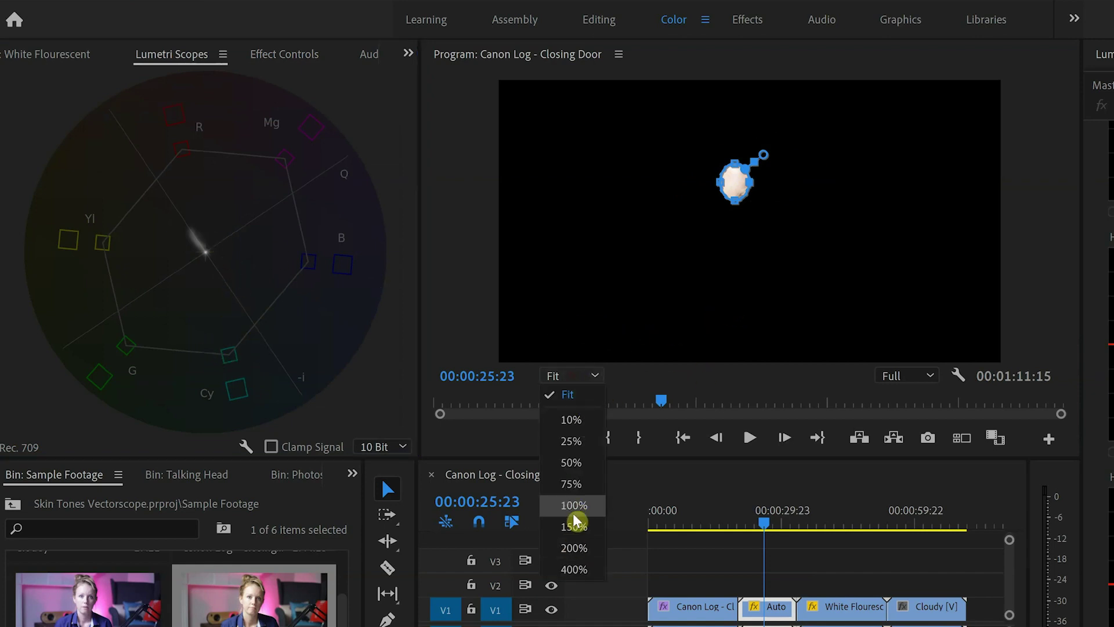
pyautogui.click(574, 569)
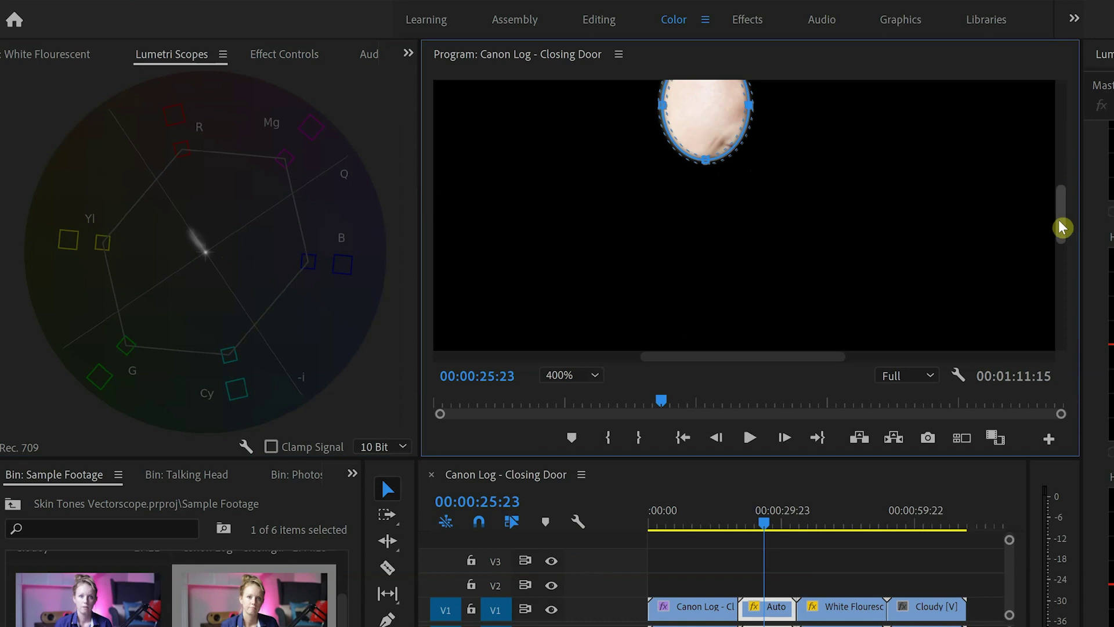
pyautogui.moveTo(1060, 224); pyautogui.dragTo(1060, 190)
pyautogui.moveTo(749, 264); pyautogui.dragTo(830, 257)
pyautogui.moveTo(751, 315); pyautogui.dragTo(764, 284)
pyautogui.moveTo(748, 208); pyautogui.dragTo(751, 229)
pyautogui.moveTo(827, 255); pyautogui.dragTo(811, 262)
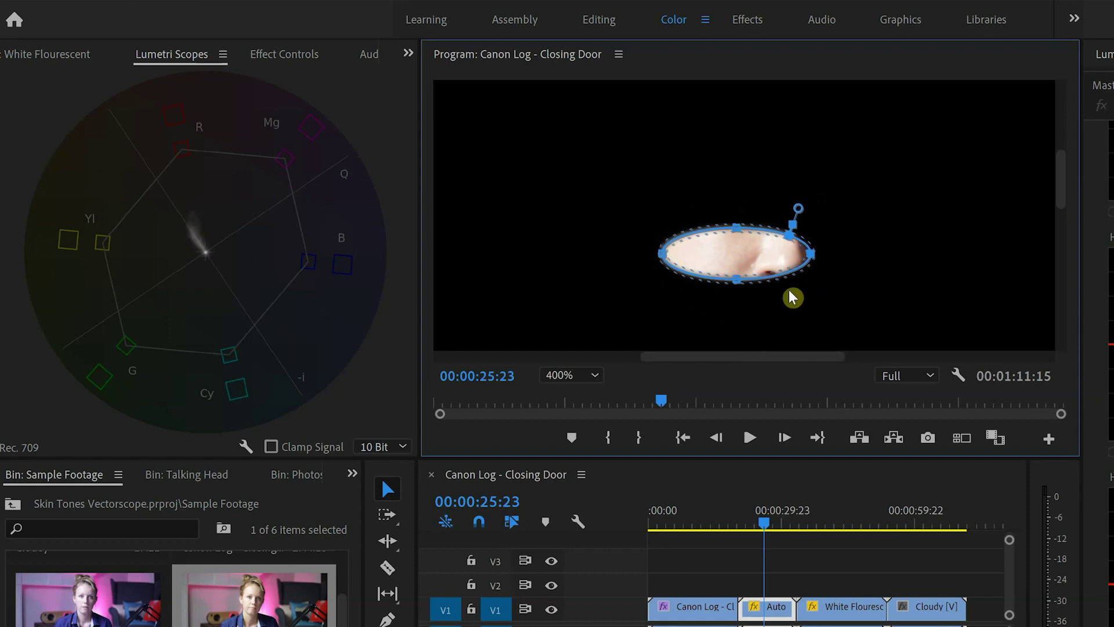
pyautogui.click(598, 376)
pyautogui.click(581, 395)
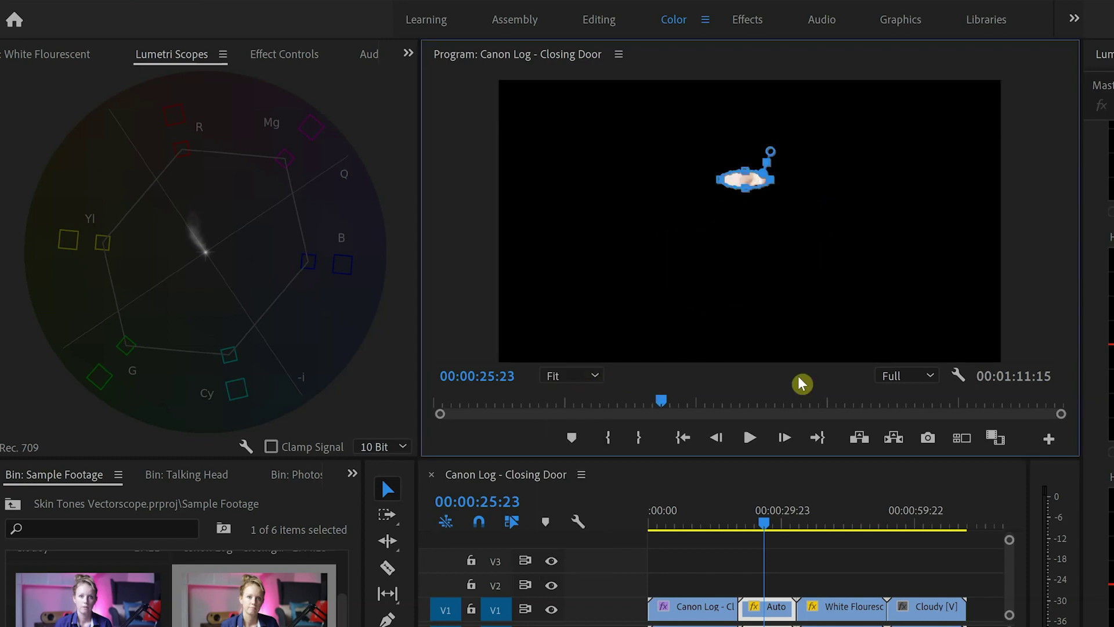
# - Delete the opacity mask from the Auto White Balance clip
pyautogui.click(286, 55)
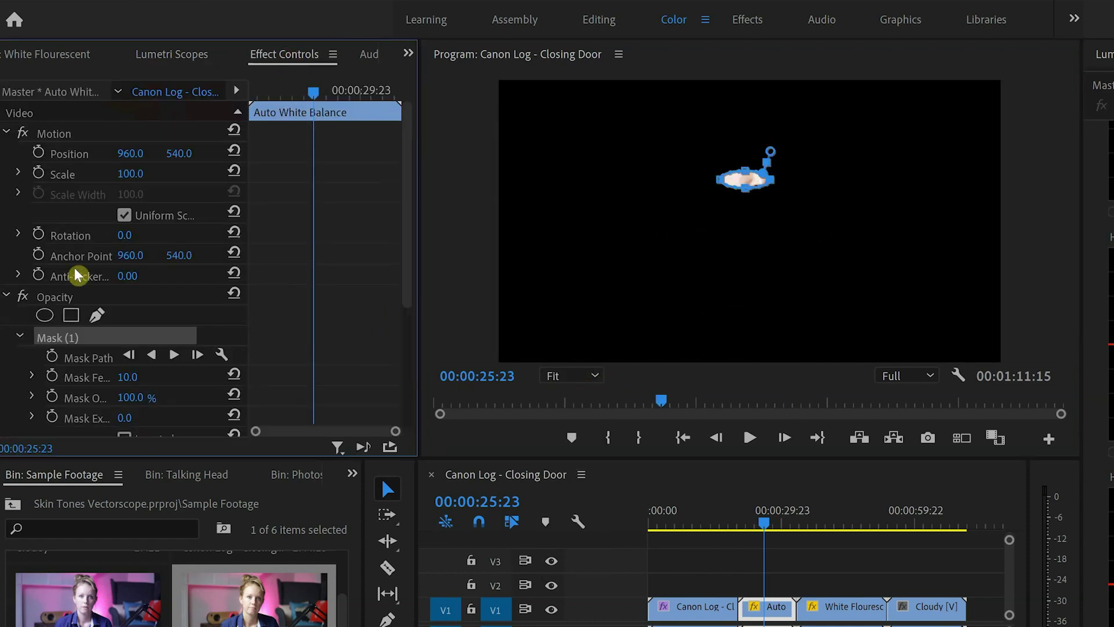
pyautogui.click(68, 338)
pyautogui.press('Delete')
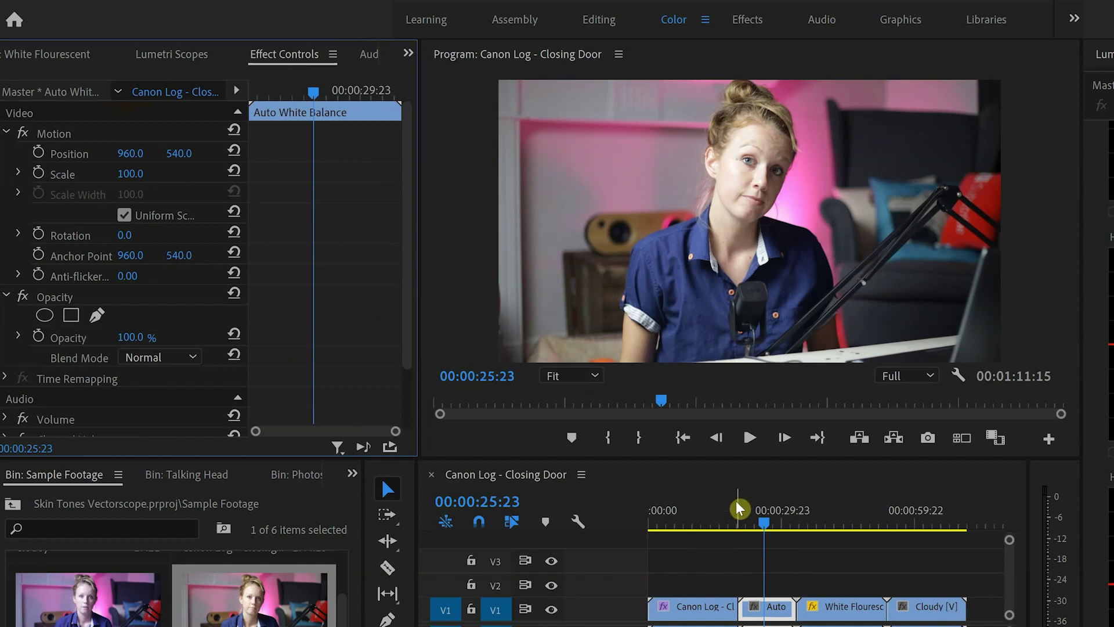
# - Compare the Auto White Balance clip side by side with the Canon Log reference frame at 00:00:08:17, and leave the comparison view
pyautogui.click(995, 437)
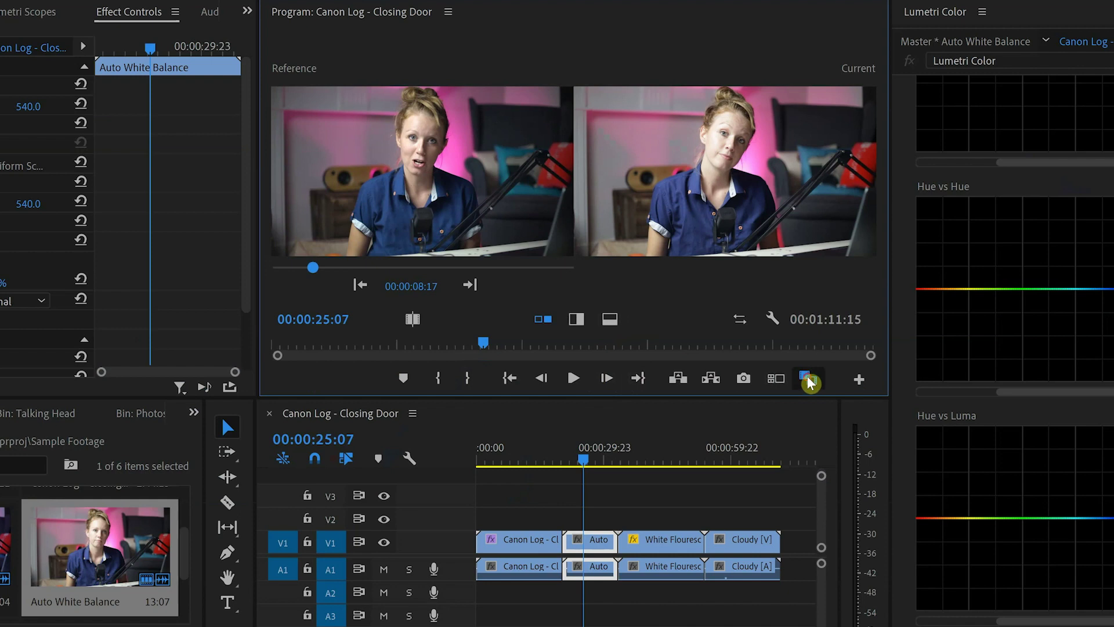
pyautogui.click(807, 379)
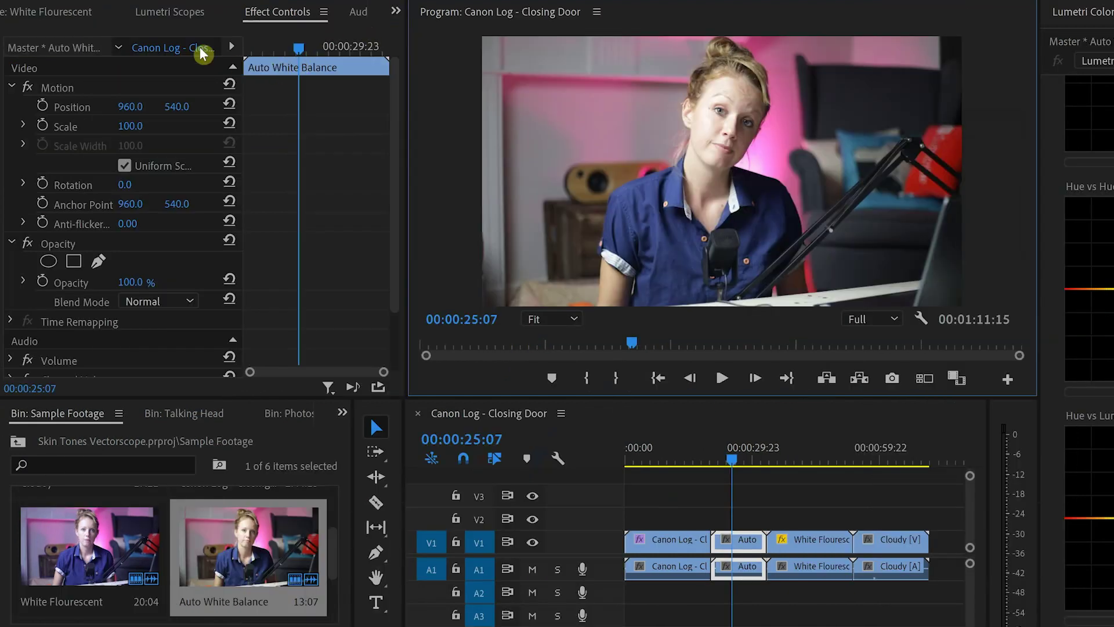
# - Show the Waveform (Luma) scope beside the YUV vectorscope and move the playhead to the Canon Log clip
pyautogui.click(183, 16)
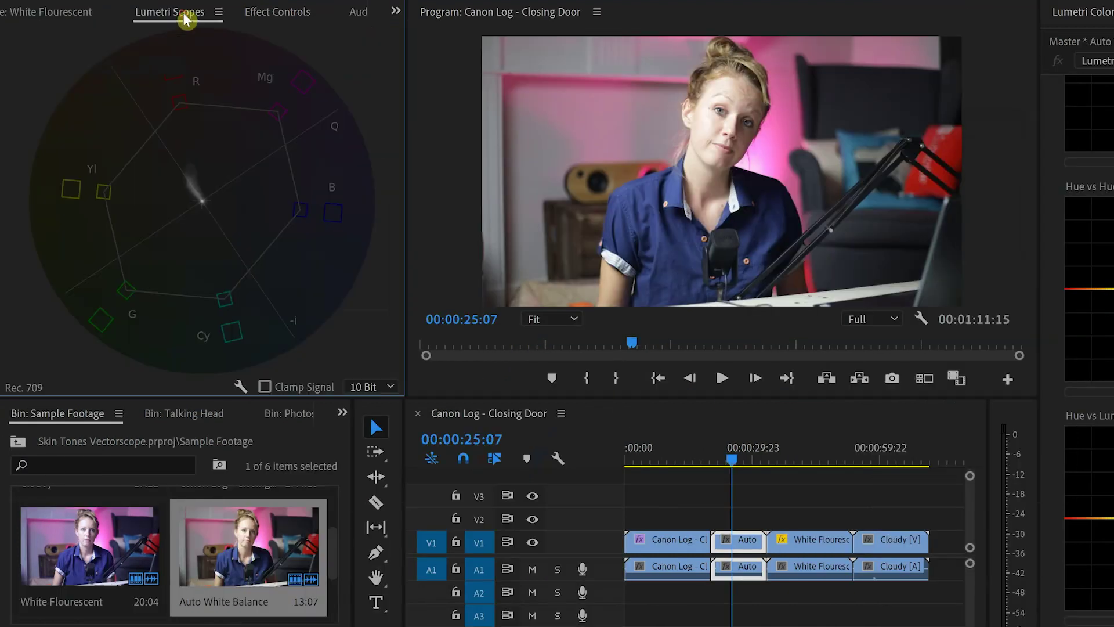
pyautogui.click(242, 386)
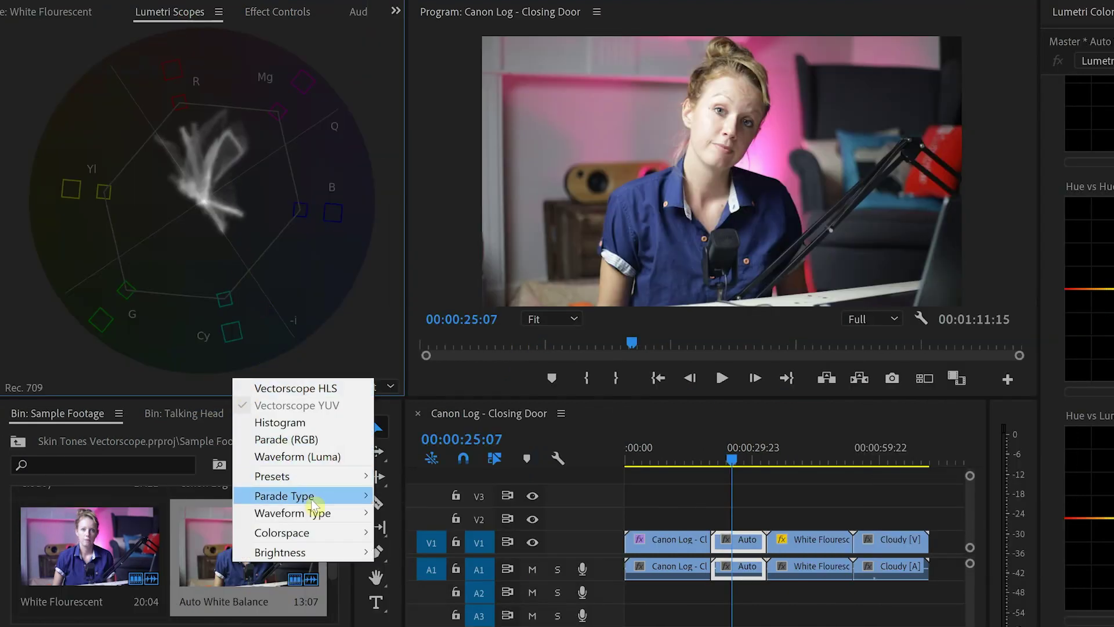
pyautogui.moveTo(331, 522)
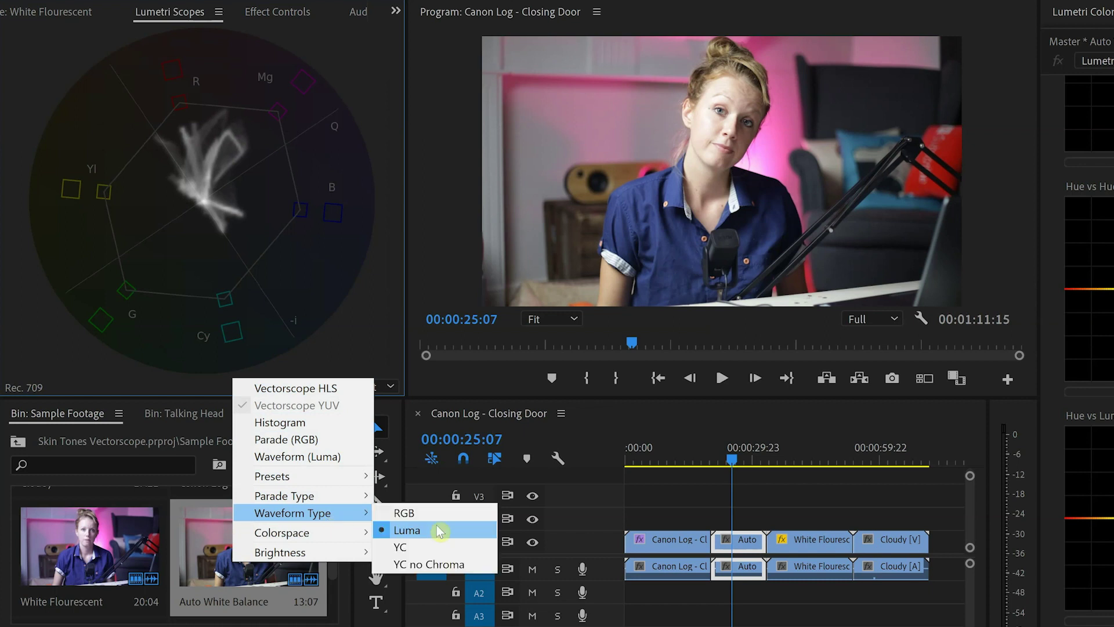
pyautogui.click(319, 458)
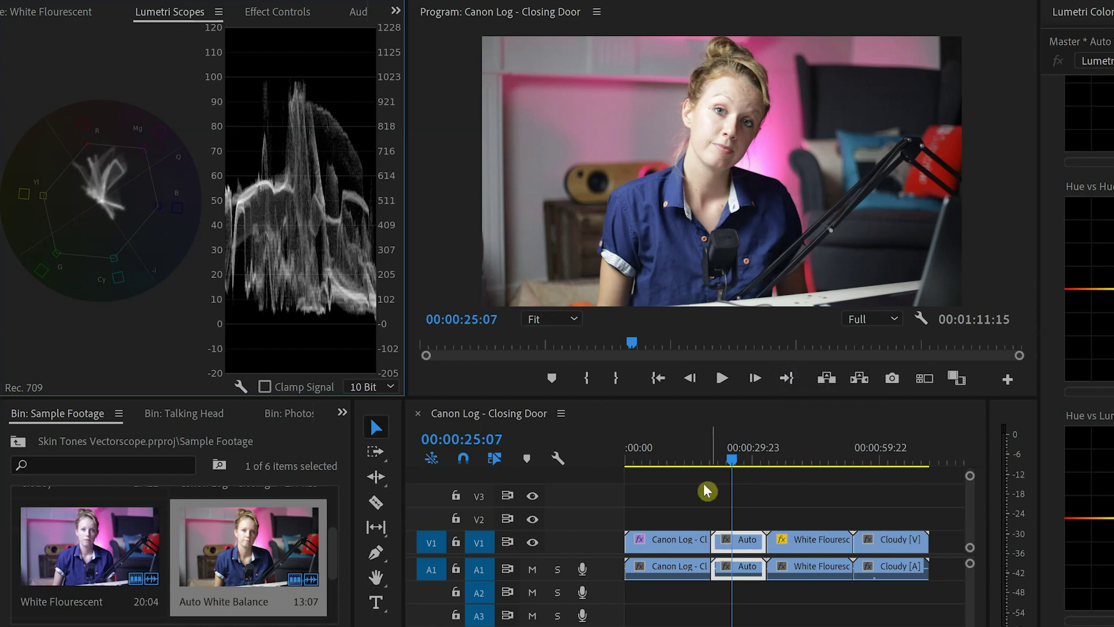
pyautogui.click(673, 459)
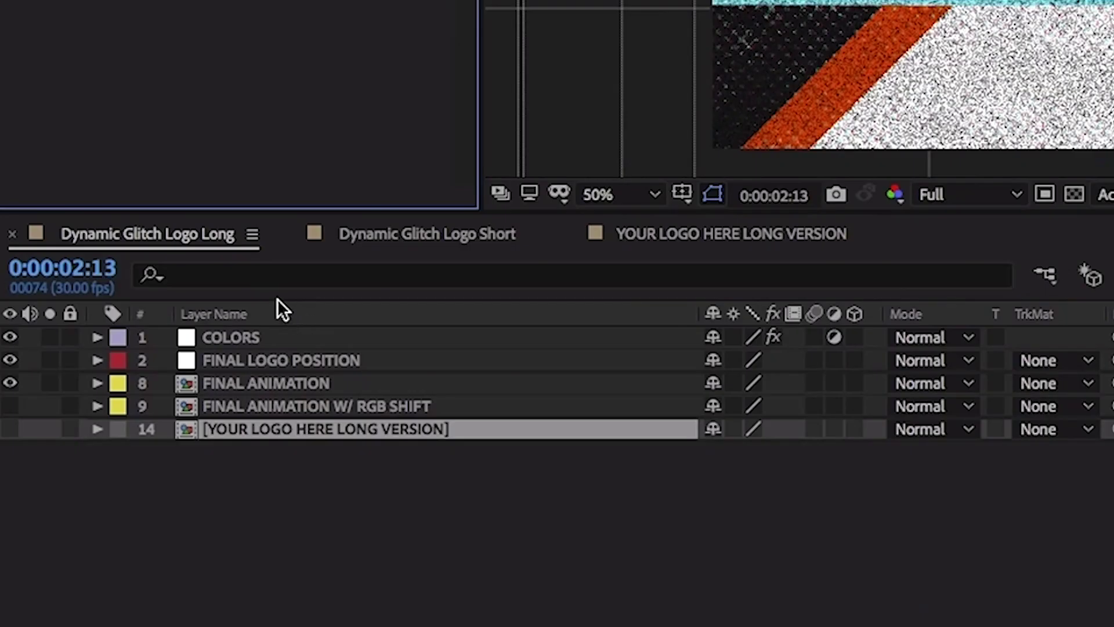
# - Switch to After Effects and change COLOR 01 on the COLORS layer of Dynamic Glitch Logo Long to purple E500F4
pyautogui.click(227, 337)
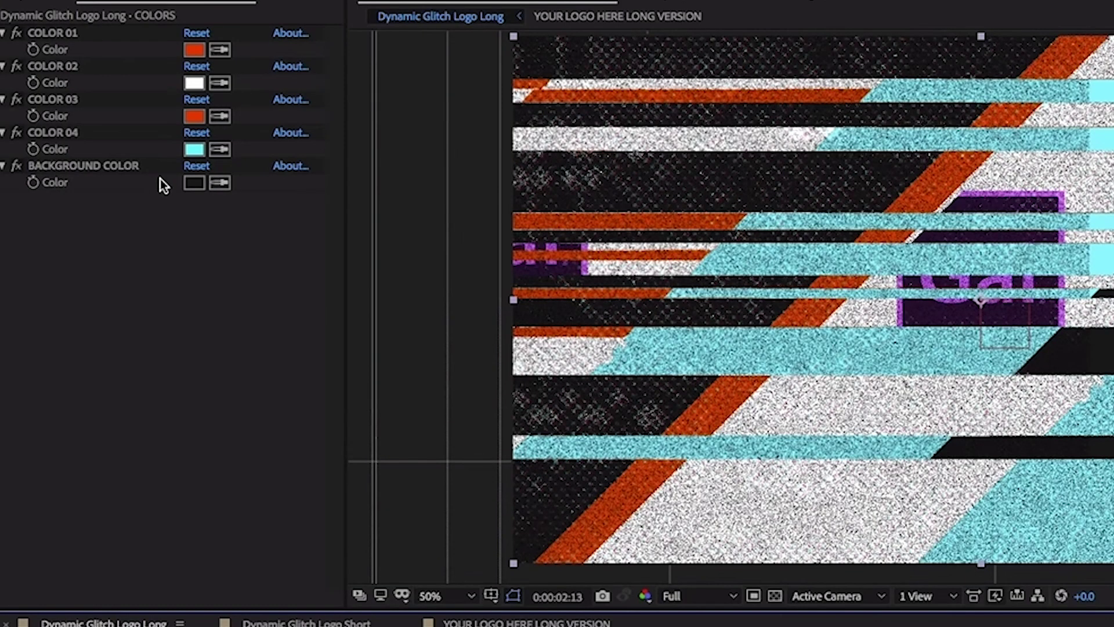
pyautogui.click(195, 50)
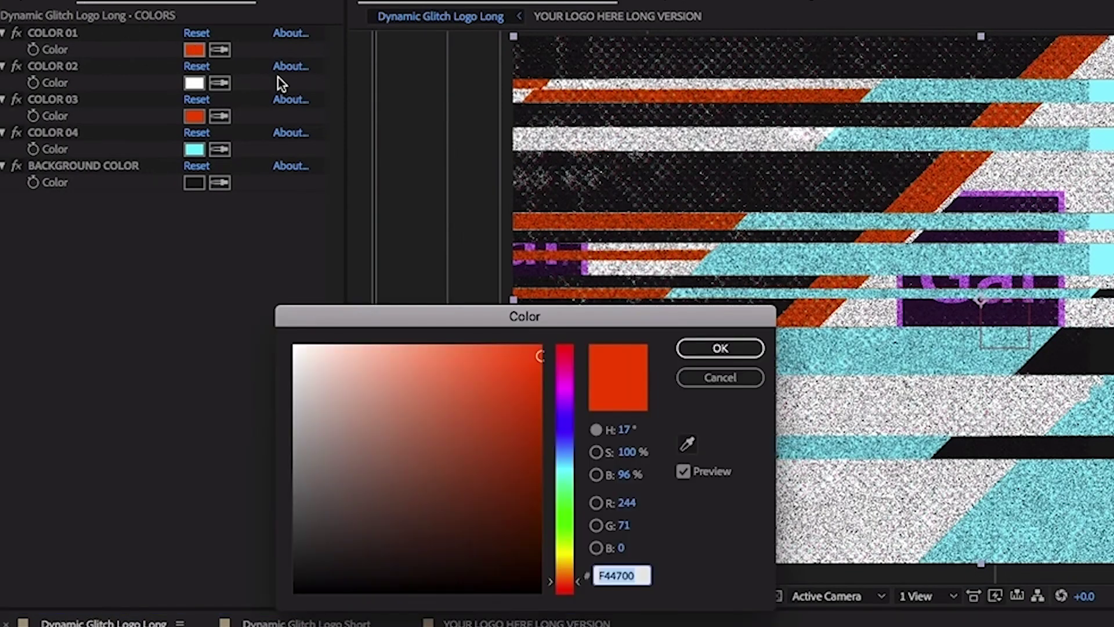
pyautogui.moveTo(566, 397); pyautogui.dragTo(566, 394)
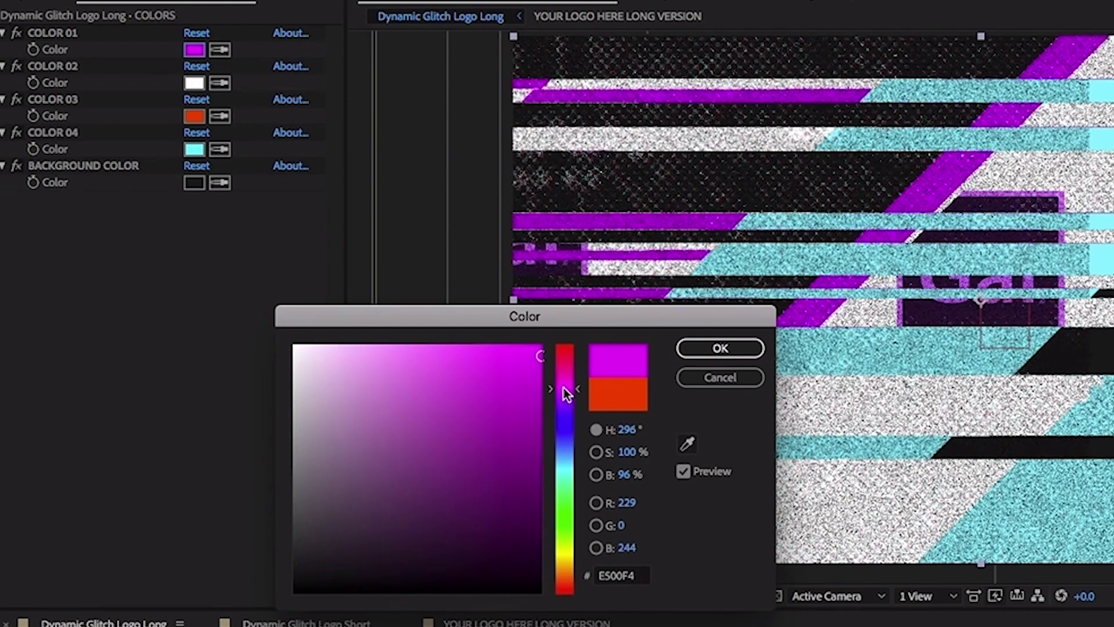